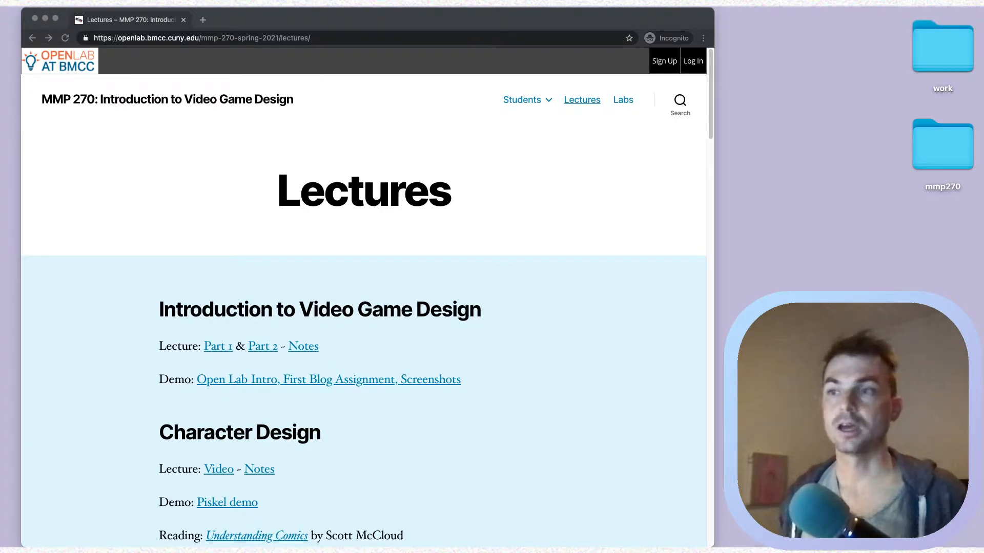
scroll(355, 266, "down", 20)
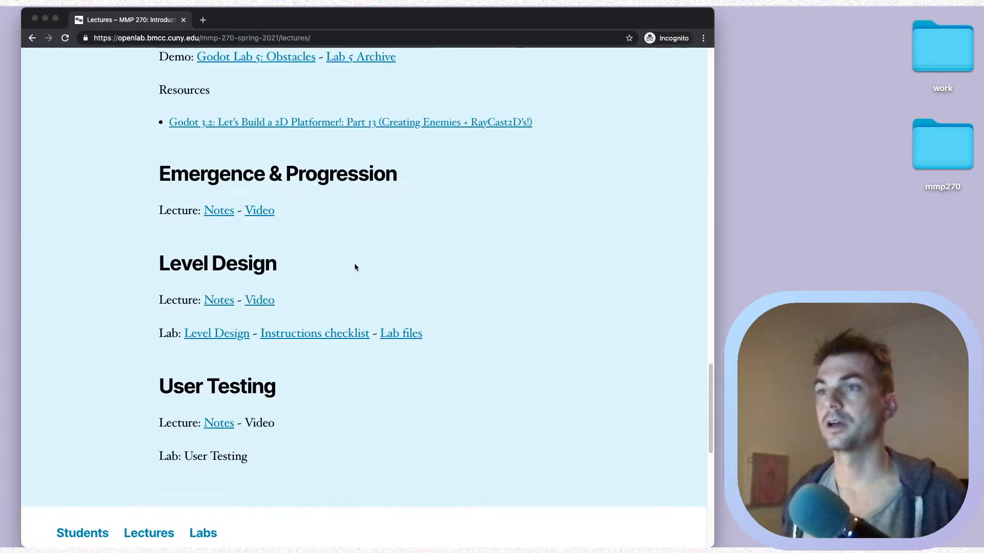
scroll(355, 267, "down", 10)
scroll(355, 266, "up", 10)
scroll(356, 267, "down", 1)
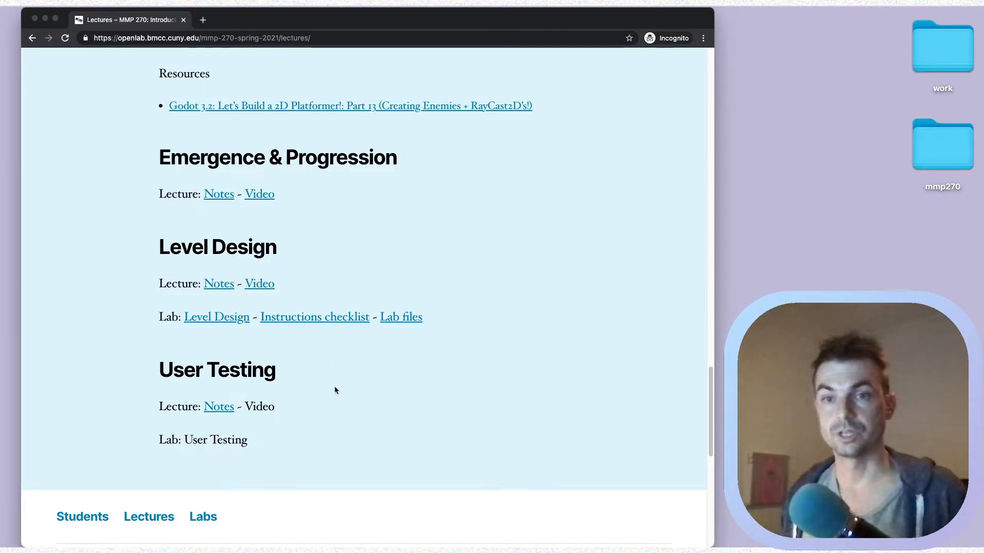
scroll(334, 389, "down", 3)
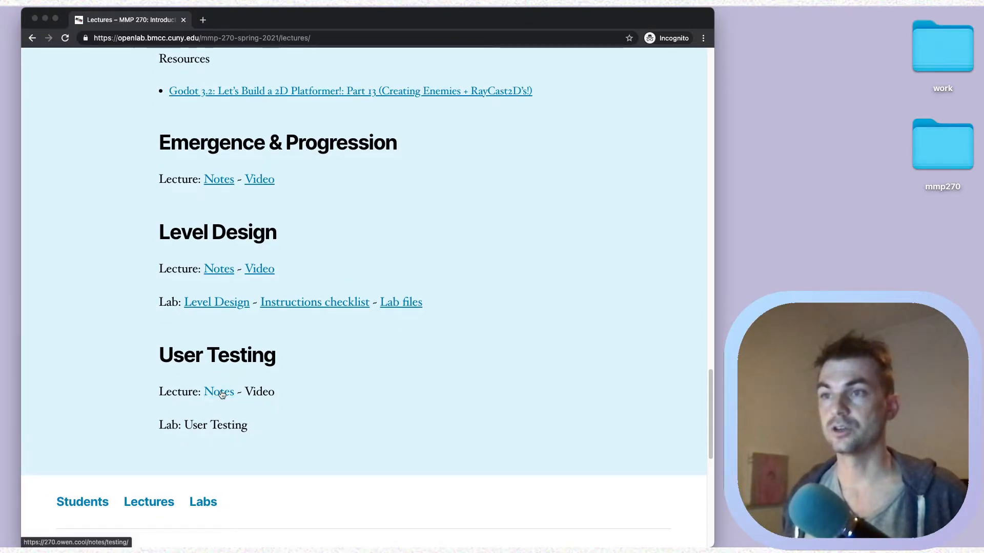
scroll(221, 393, "down", 3)
left_click(226, 323)
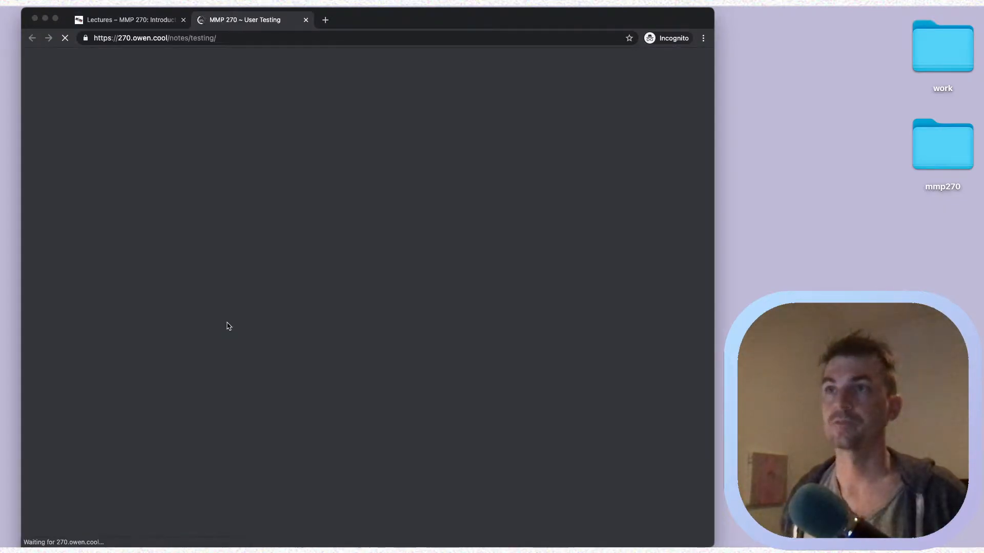
scroll(413, 260, "down", 15)
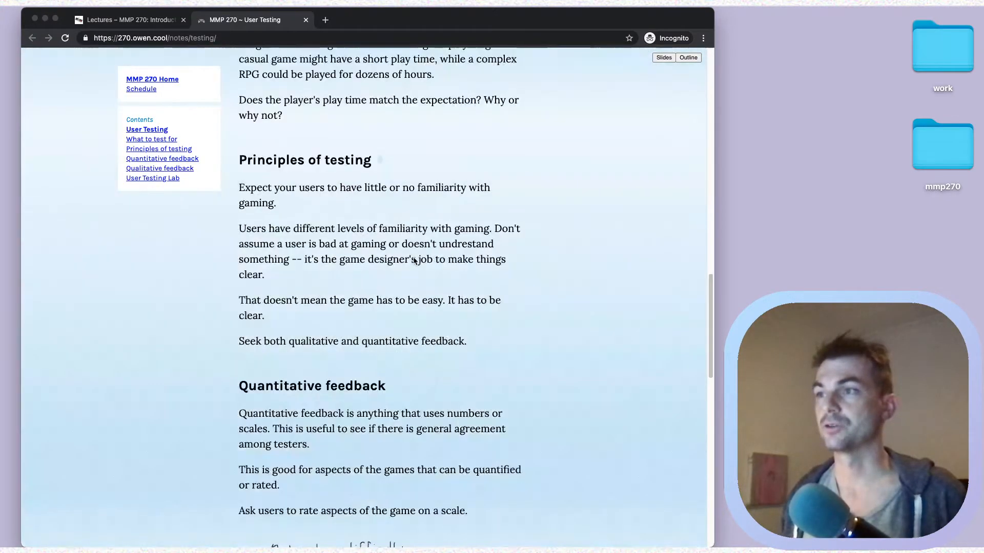
scroll(413, 257, "down", 15)
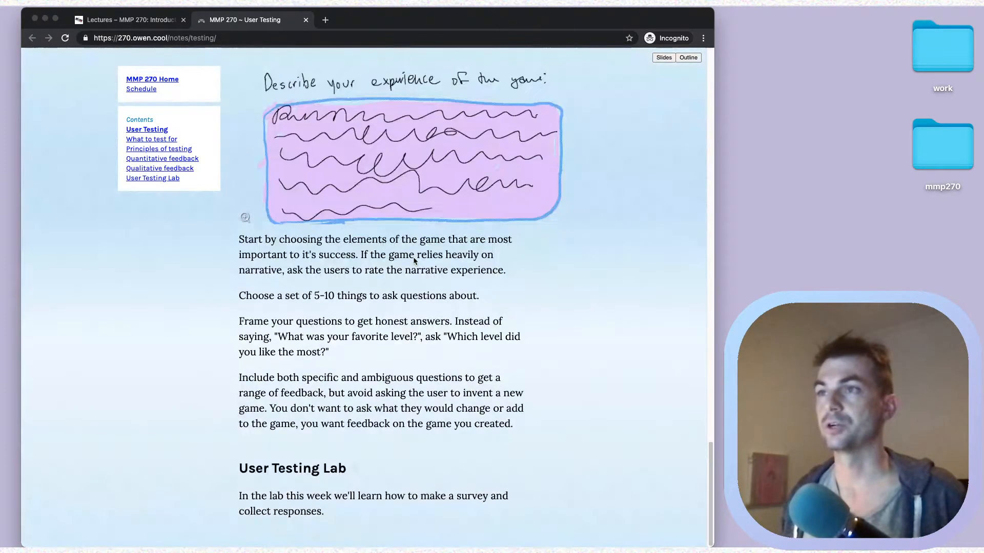
left_click(306, 20)
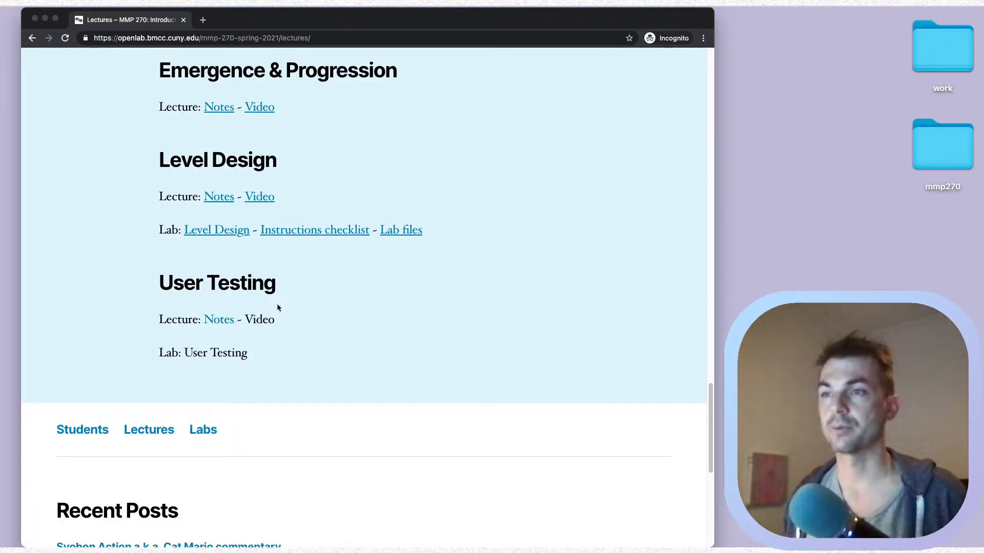
left_click_drag(246, 316, 293, 311)
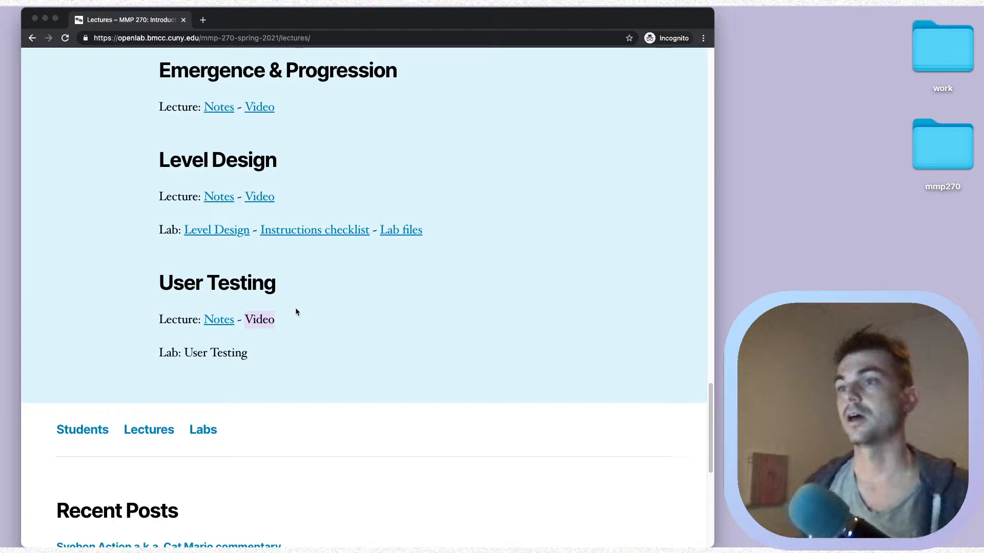
scroll(296, 312, "down", 1)
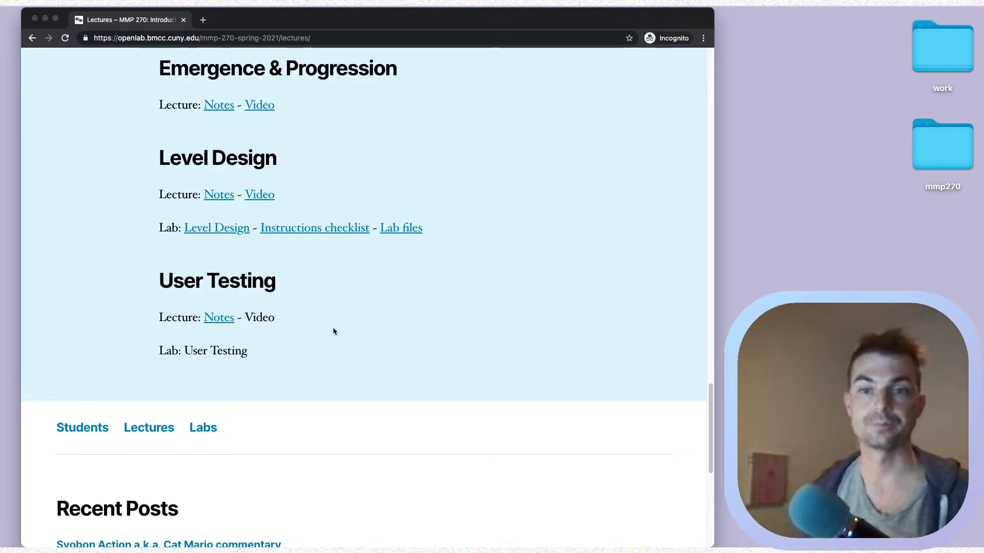
- Go to forms.google.com in a new Chrome tab
key("super+t")
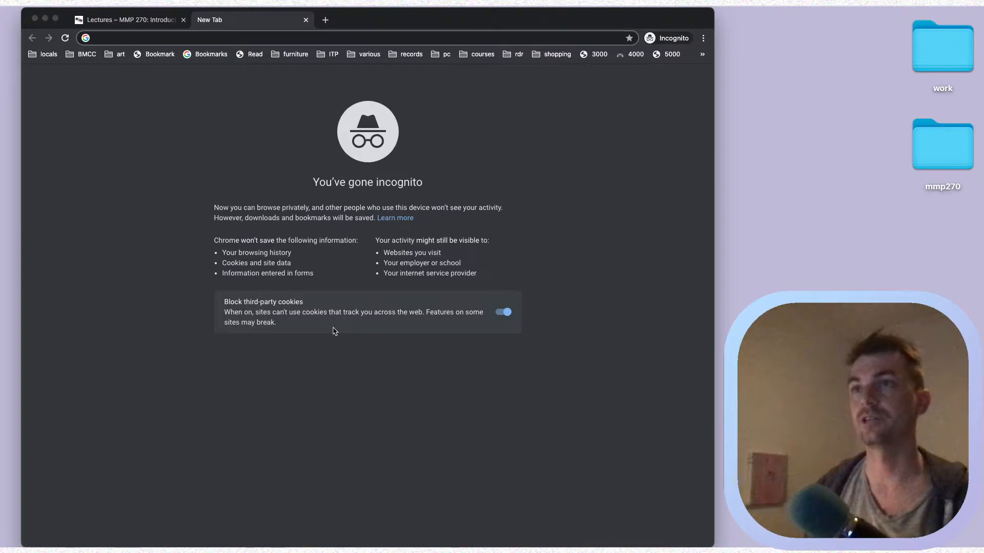
type("forms.go")
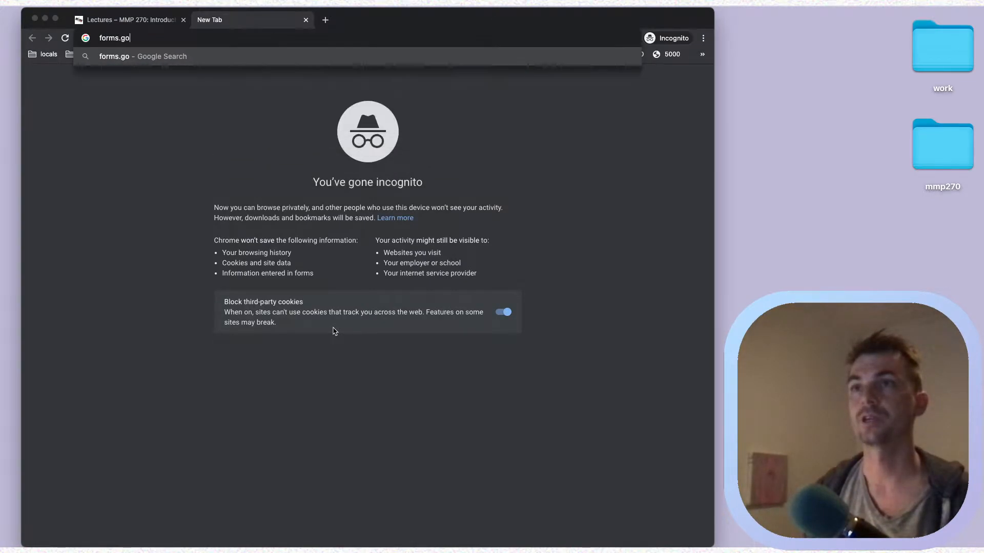
type("ogle.com")
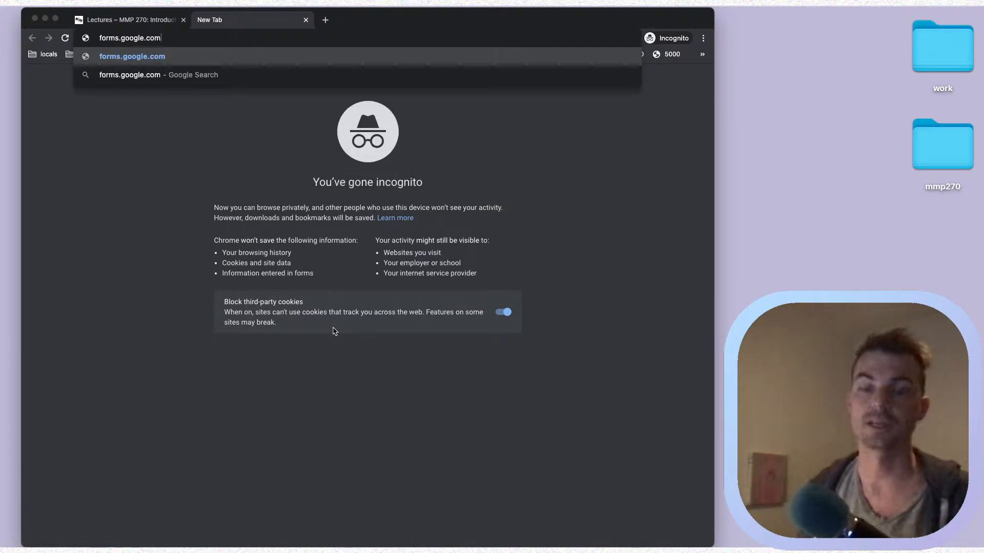
key("Return")
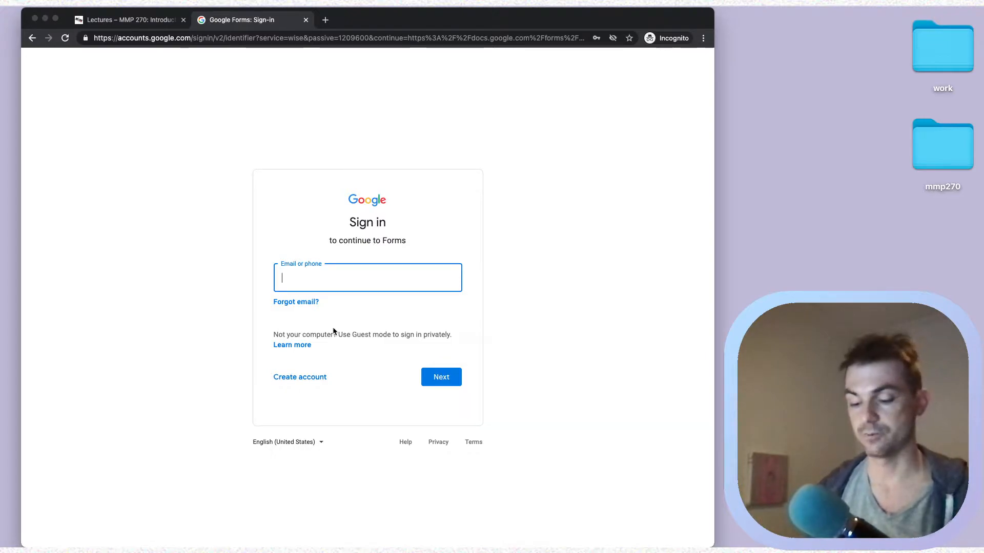
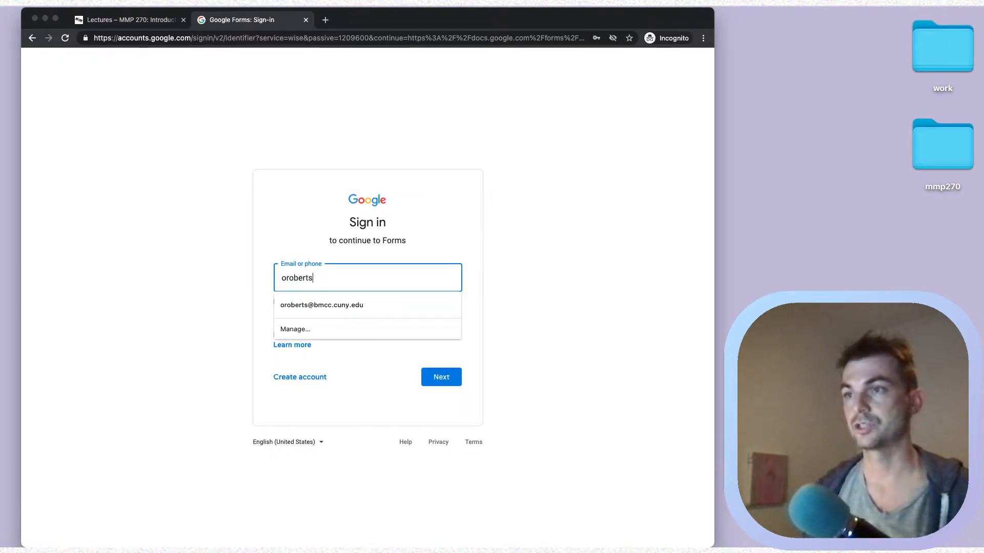
- Sign in with the Google account e-mail and password, retyping the mistyped password
key("Return")
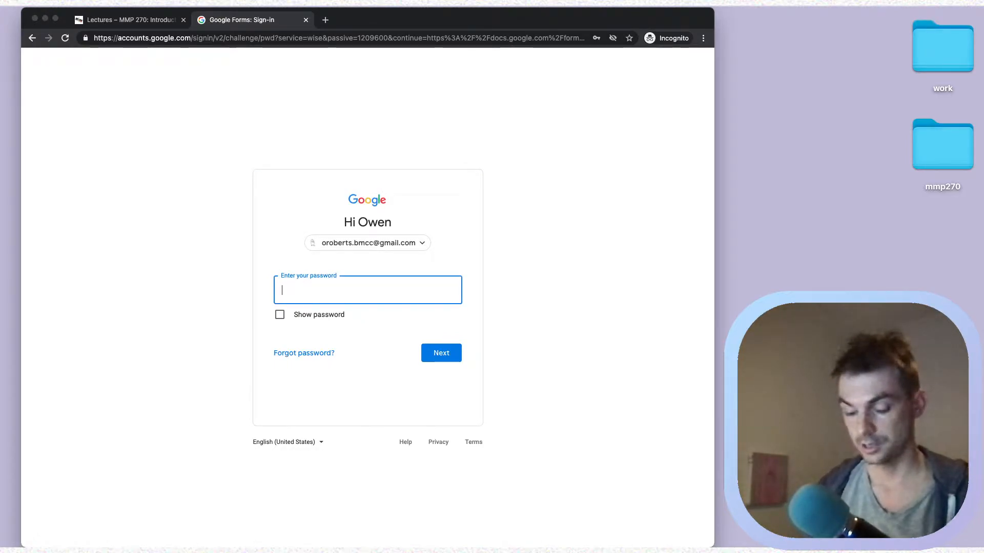
type("***")
key("BackSpace")
key("BackSpace")
type("*******")
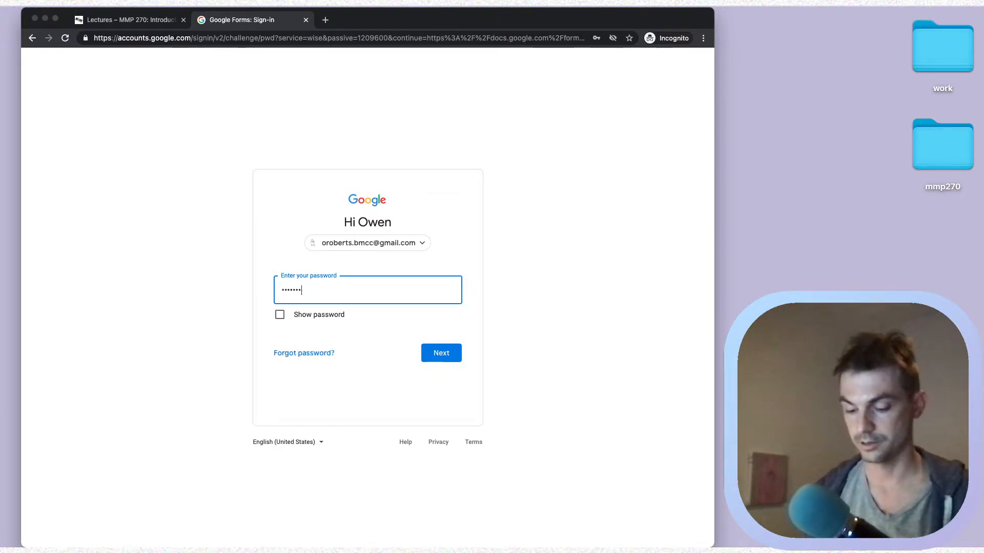
type("*********")
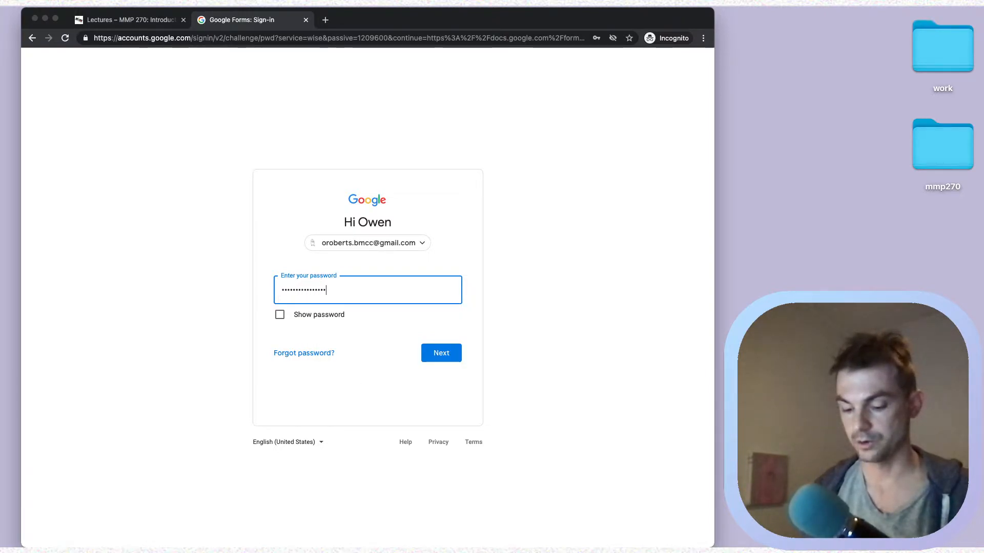
key("super+a")
type("*****************")
key("Return")
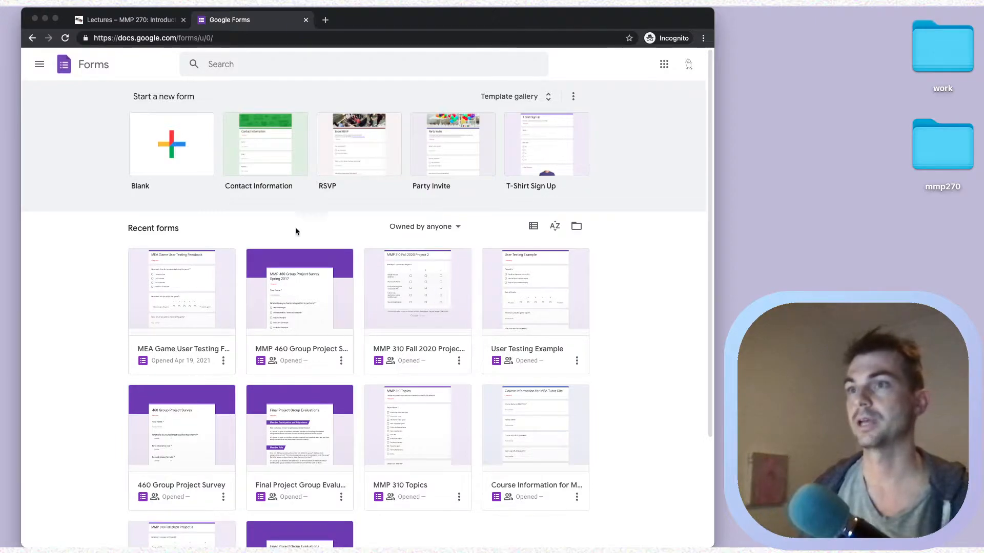
- Start a new form from the Blank template on the Forms home page
scroll(272, 215, "down", 3)
scroll(272, 215, "up", 3)
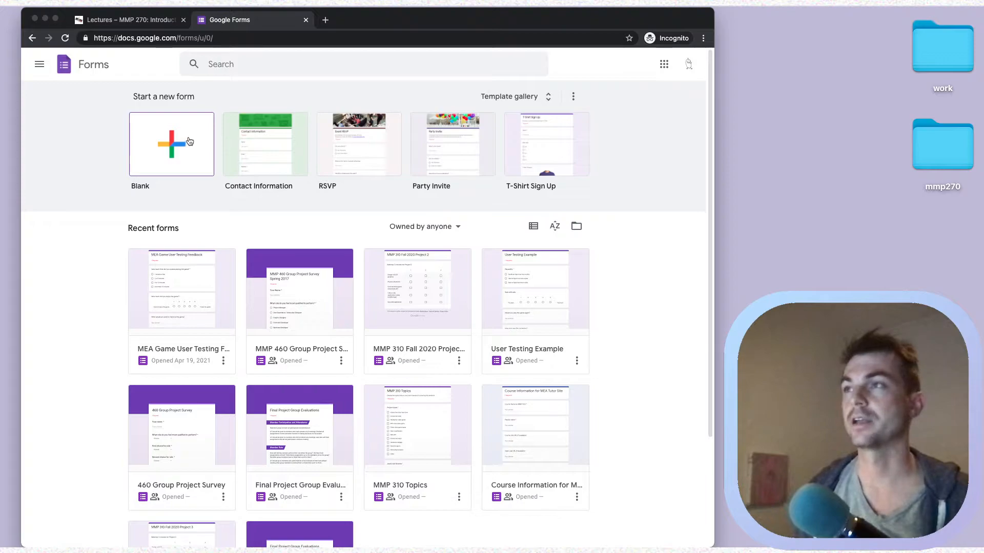
left_click(179, 149)
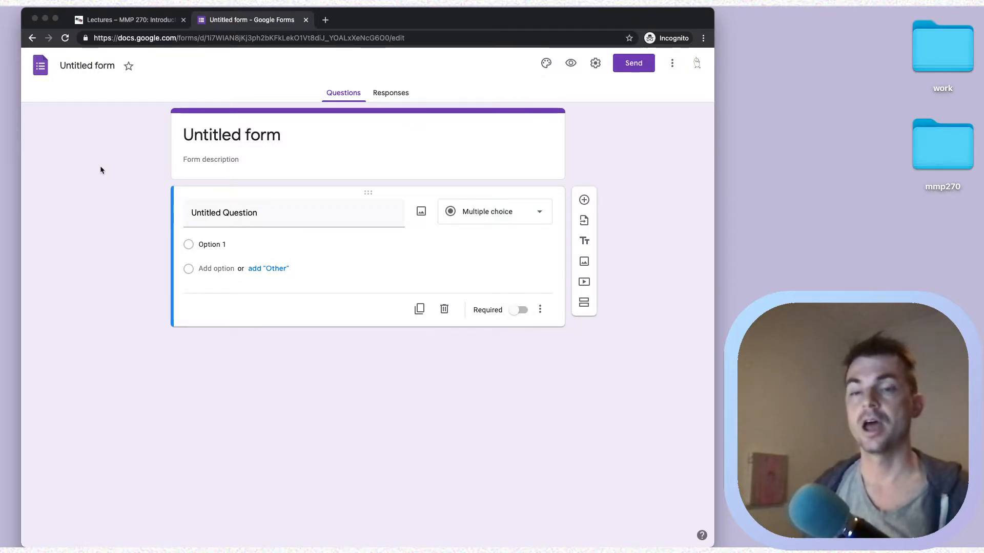
left_click(101, 167)
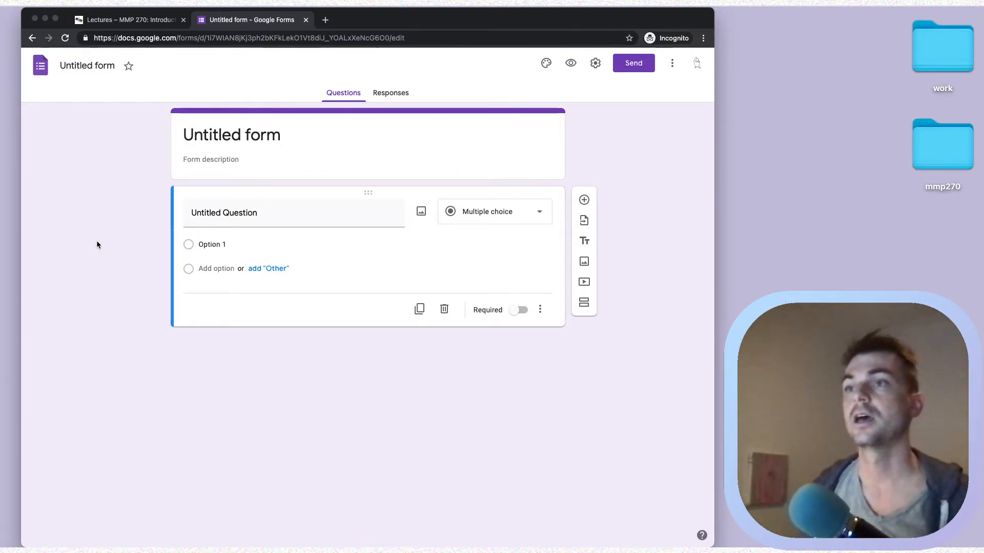
key("super+Tab")
key("super+shift+Tab")
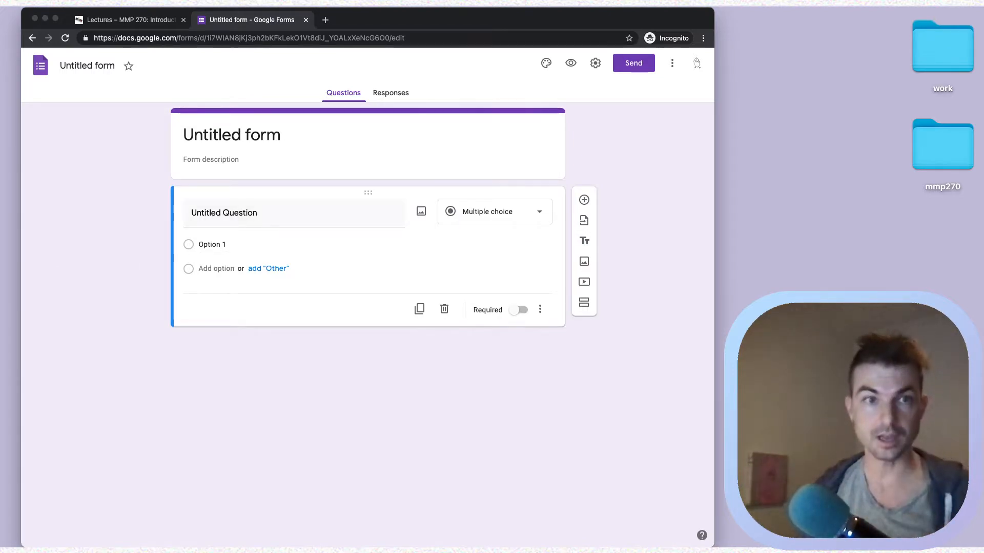
key("super+Tab")
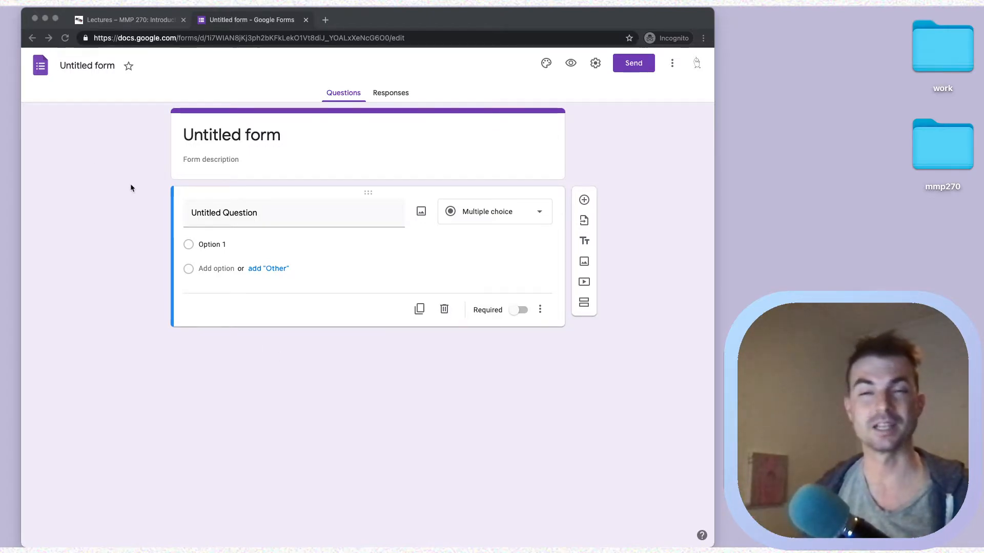
left_click(269, 209)
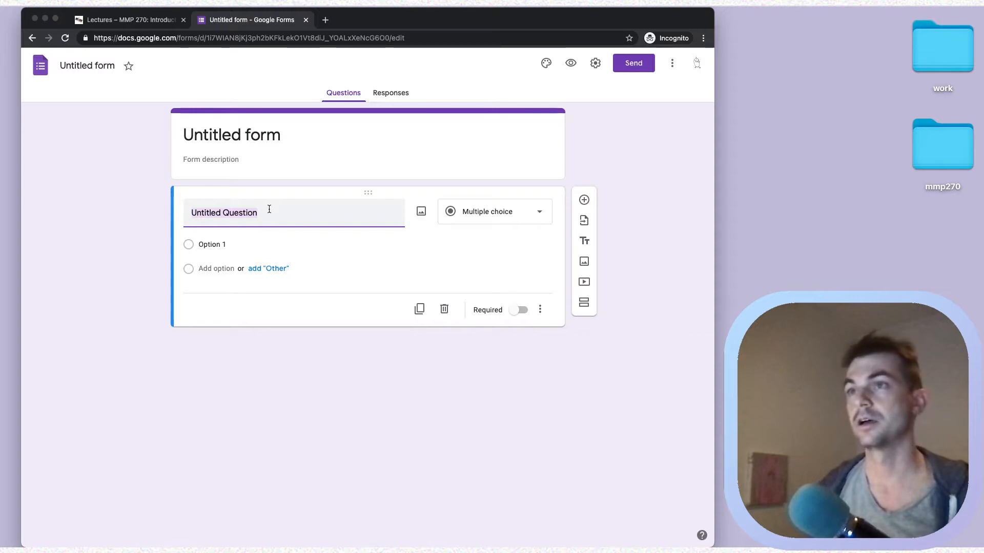
right_click(269, 209)
- Replace the 'Untitled form' title with 'User Testing for MyGame'
left_click(238, 161)
left_click(222, 137)
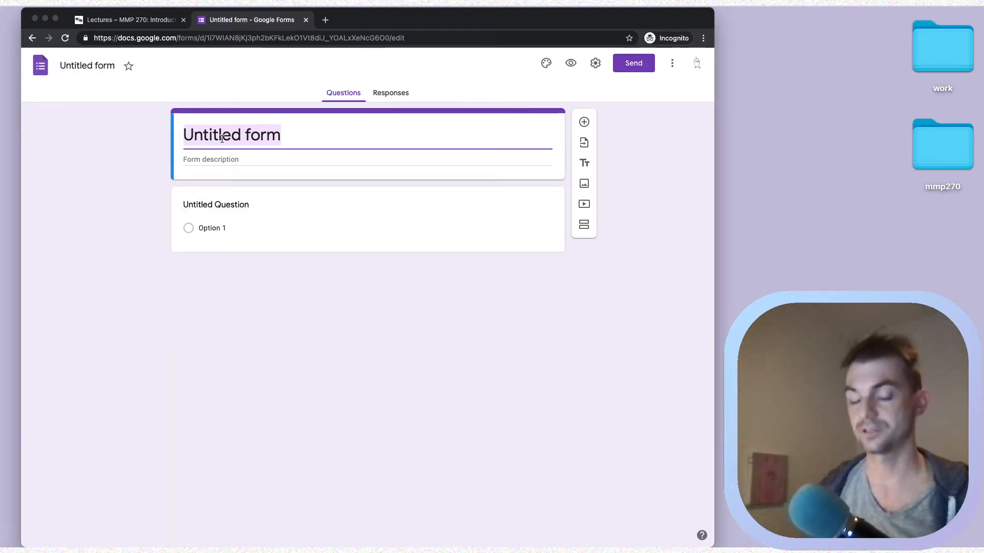
type("T")
key("BackSpace")
type("Uers")
key("BackSpace")
key("BackSpace")
key("BackSpace")
type("ser T")
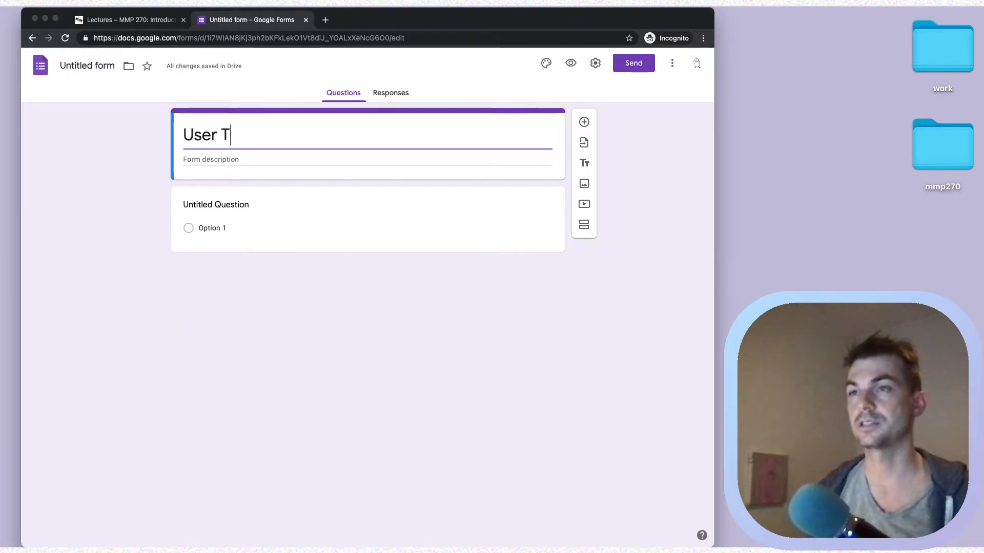
type("esting for")
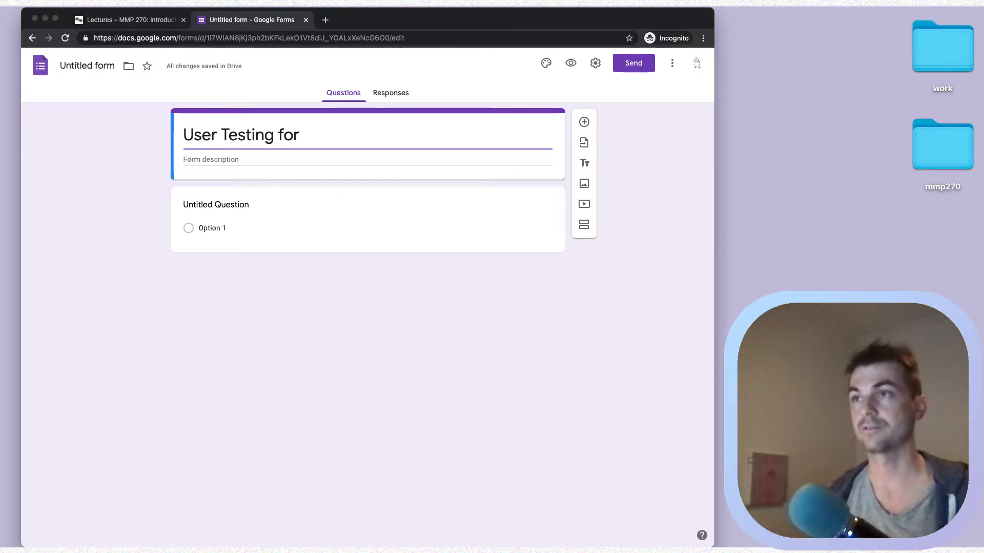
type("MyGame")
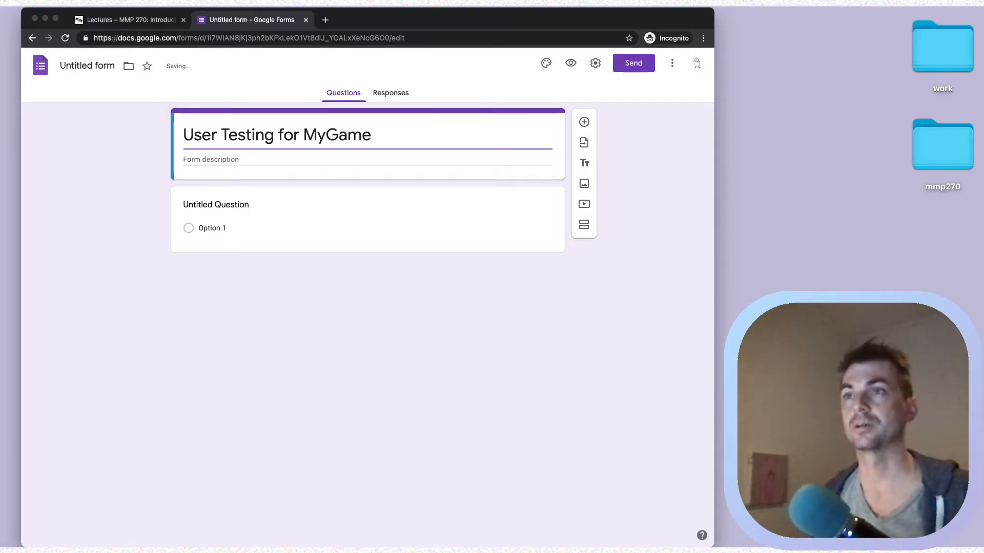
left_click(241, 211)
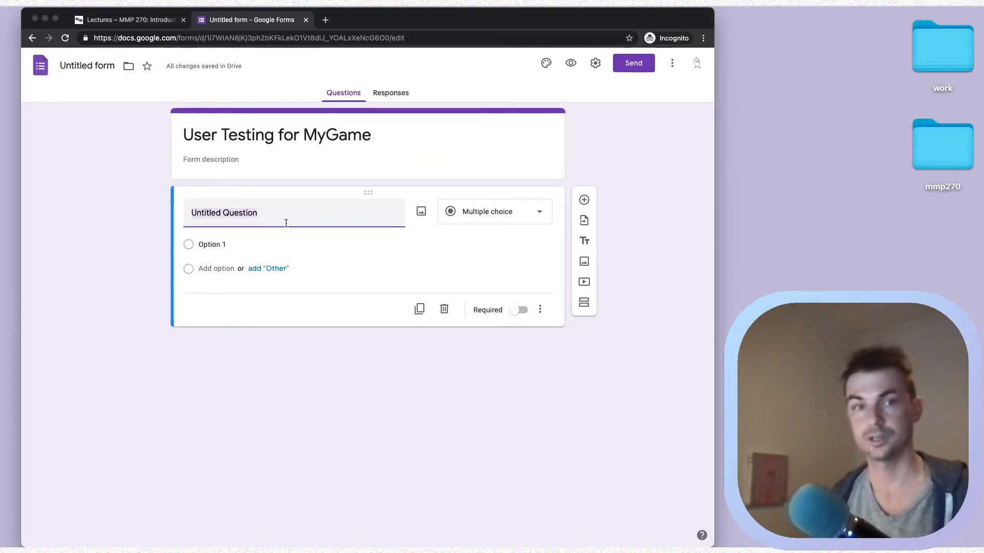
- Title the first question 'Playability' as multiple choice, with first answer 'I could not figure out how to play'
type("Playability")
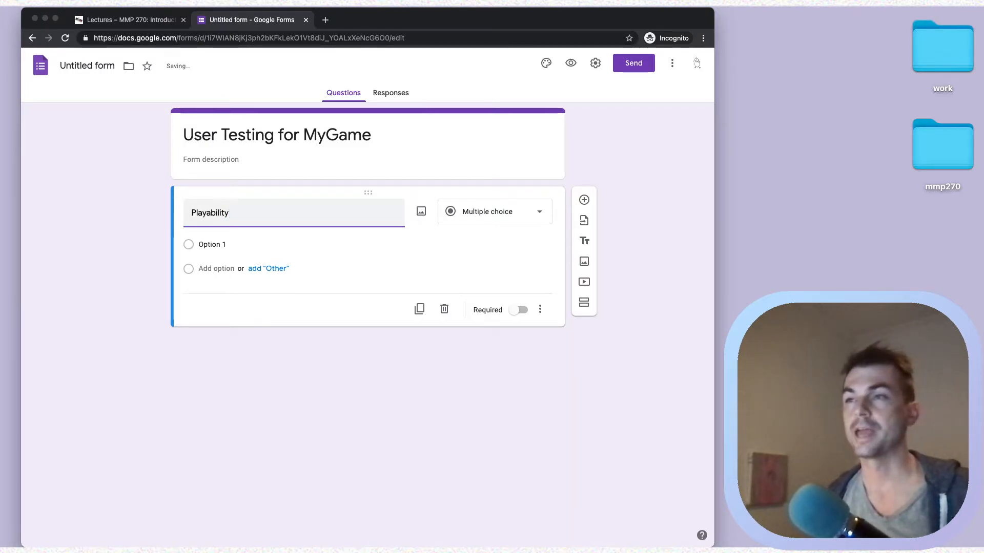
left_click(500, 221)
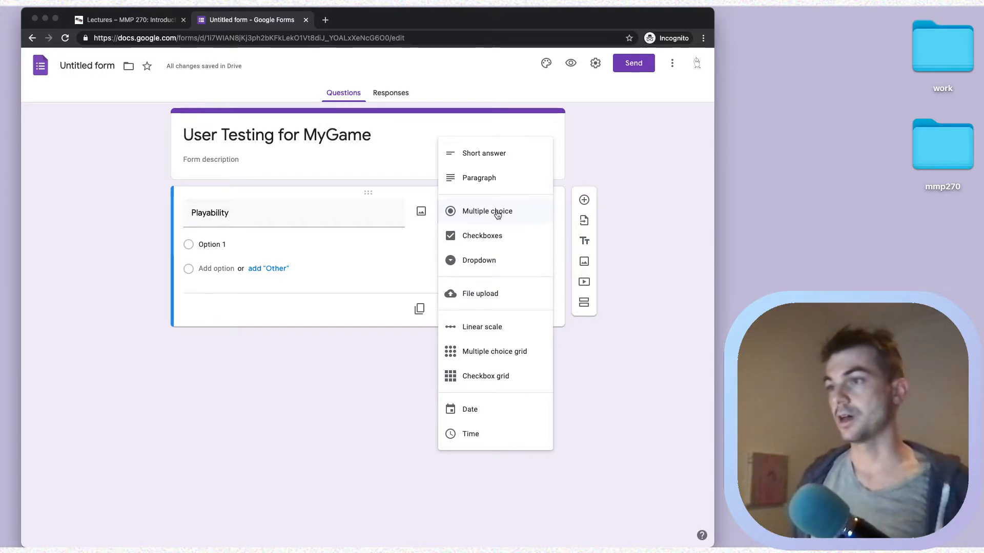
left_click(497, 215)
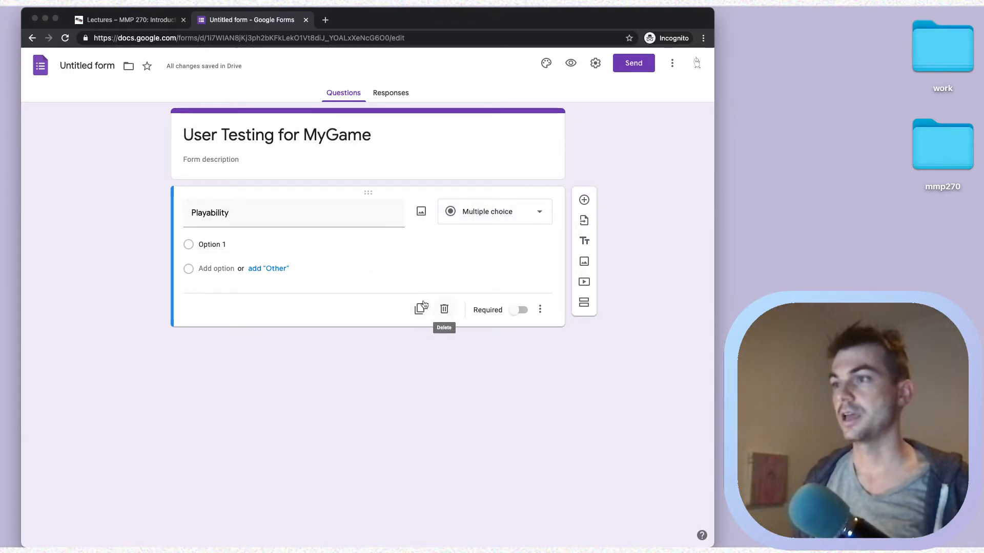
left_click(220, 246)
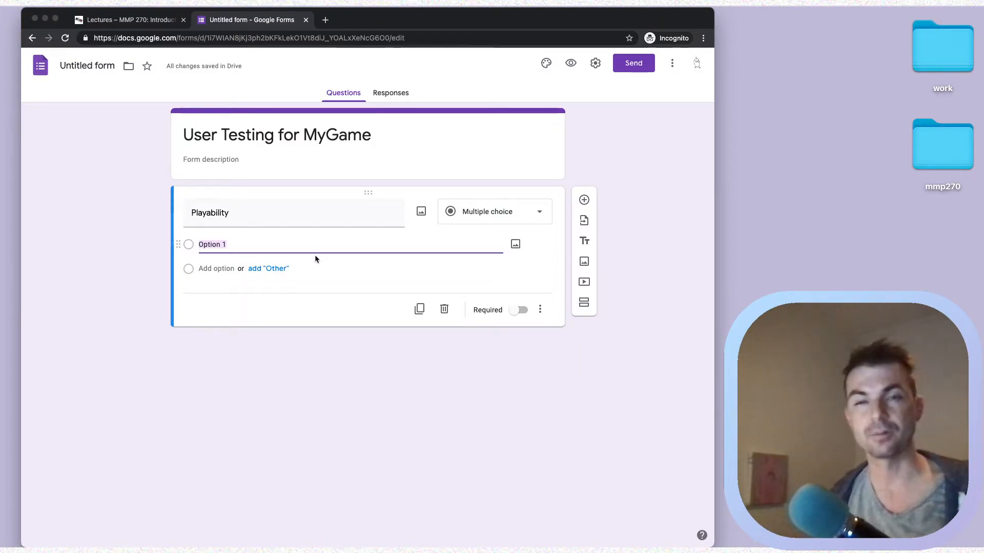
type("I")
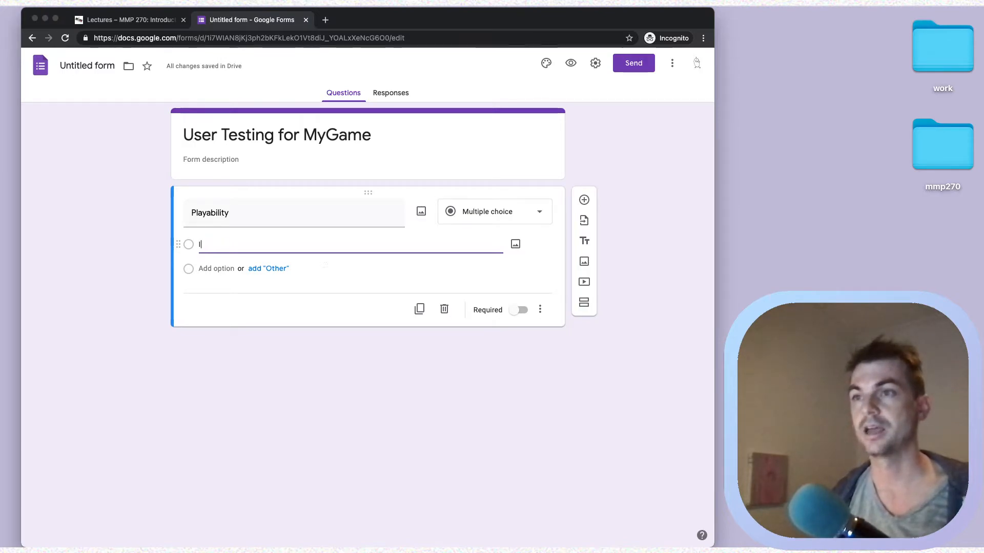
type(" could not figure o")
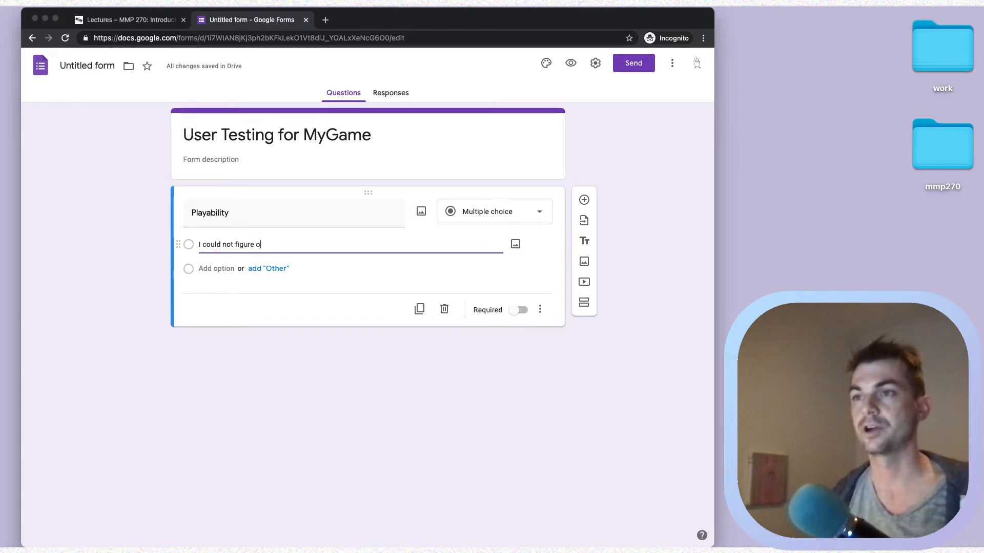
type("ut how to play the game.")
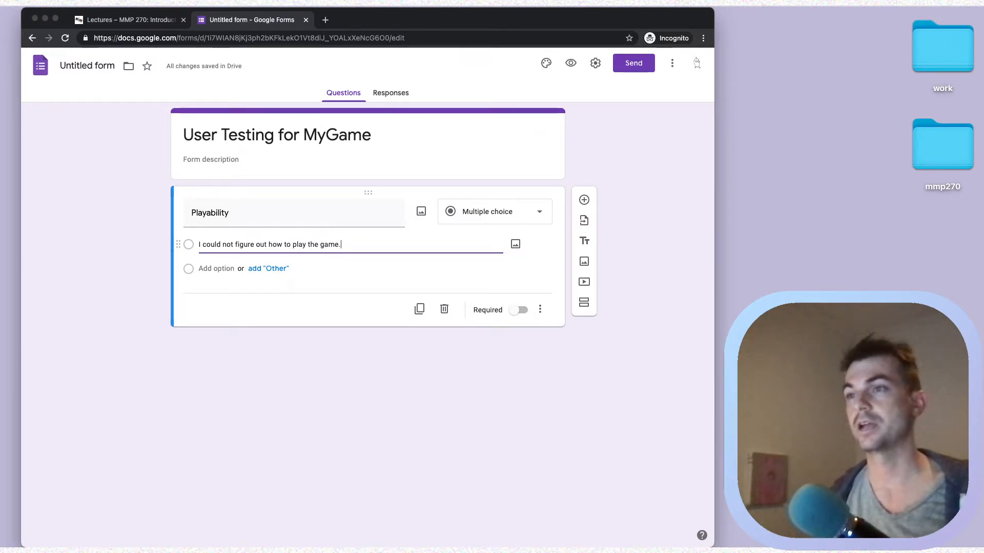
- Add the 'hard' and 'easy to figure out how to play' answers and make Playability required
left_click(253, 268)
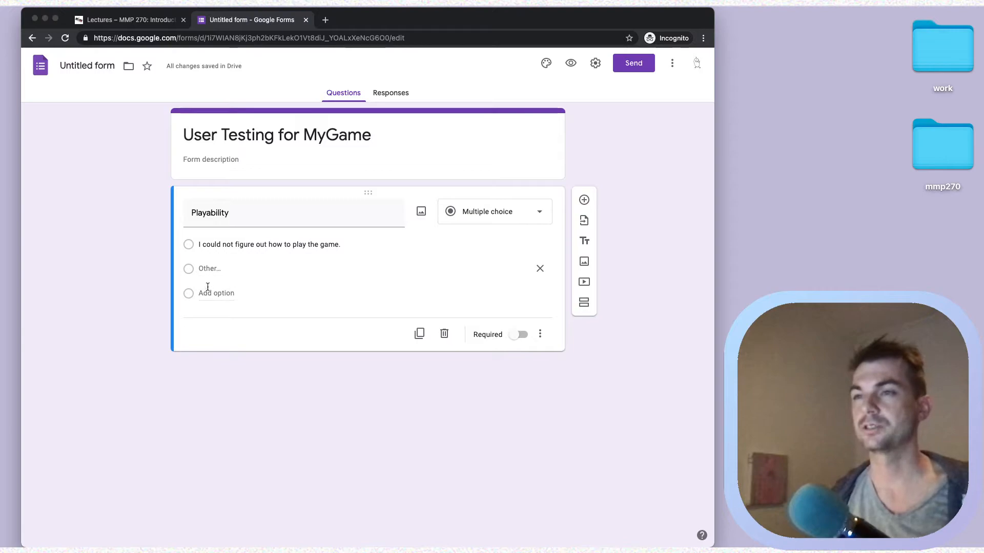
left_click(539, 268)
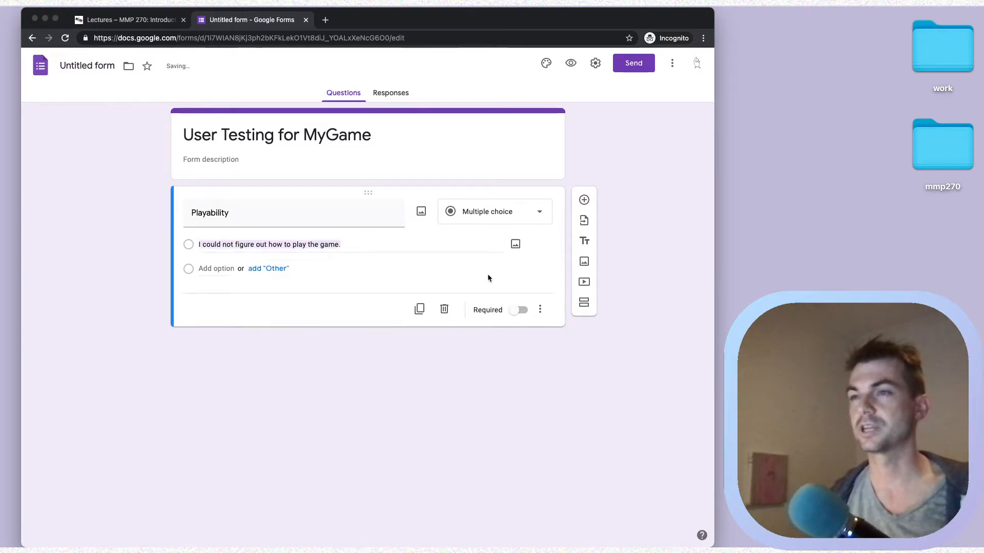
left_click(223, 269)
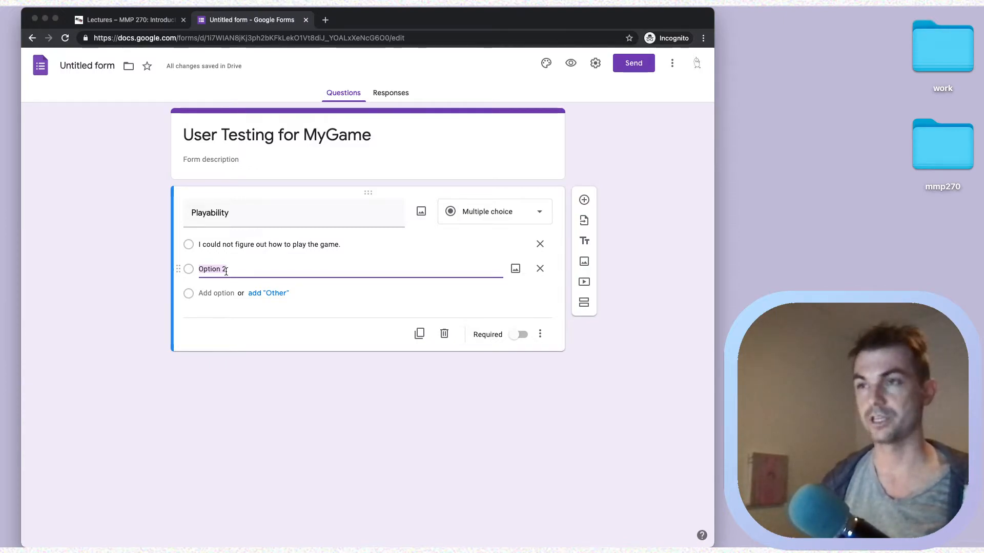
type("It was hard to figure out how t")
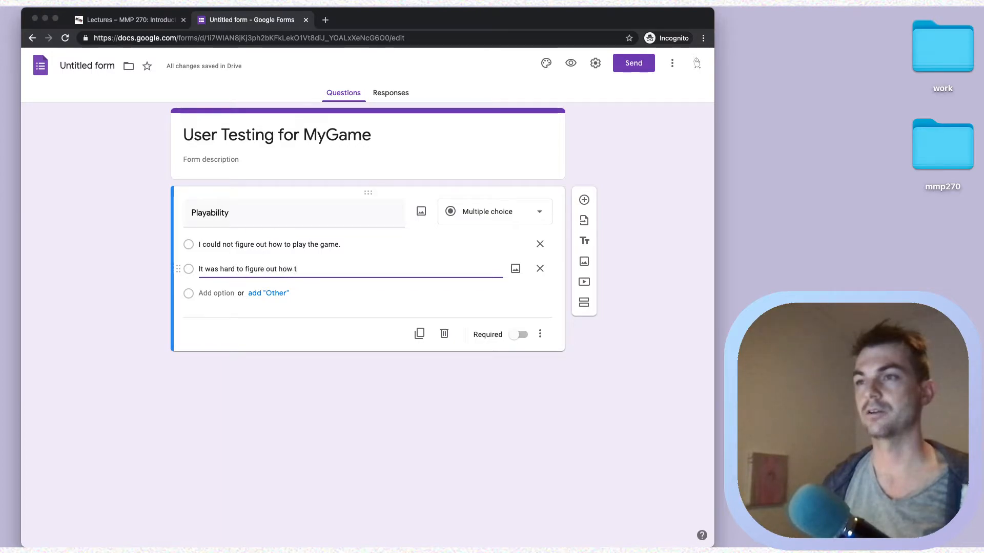
type("o play the game.")
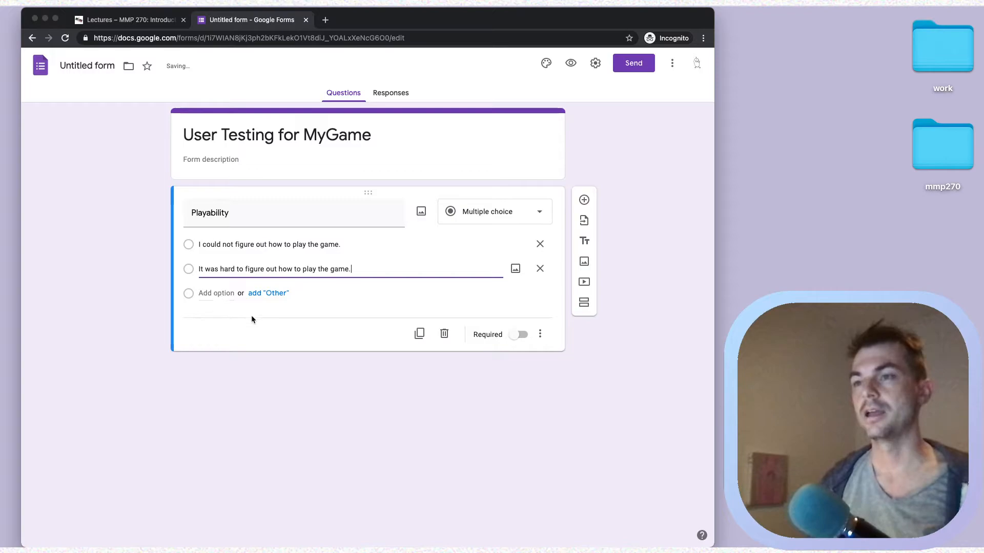
left_click(211, 294)
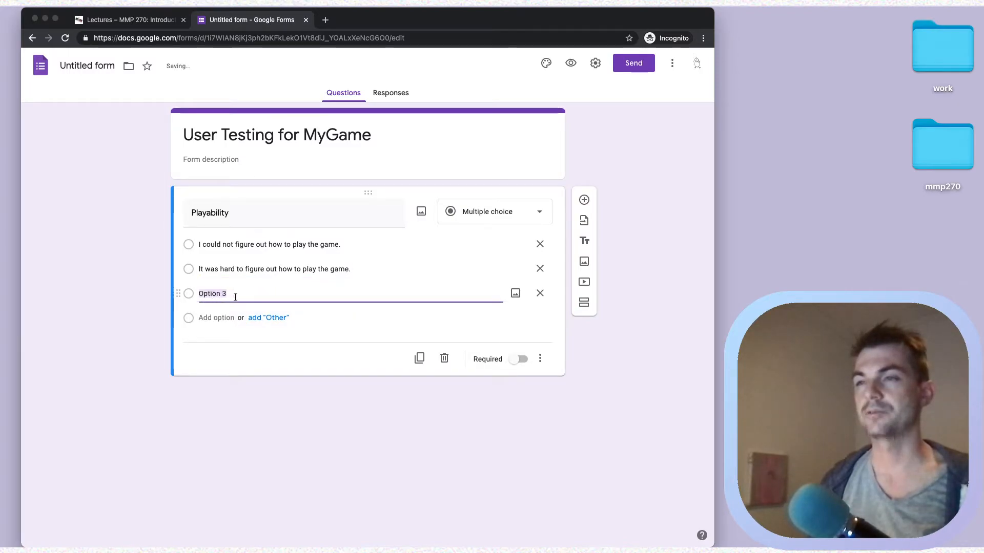
type("It was easy to figure out how to play the game.")
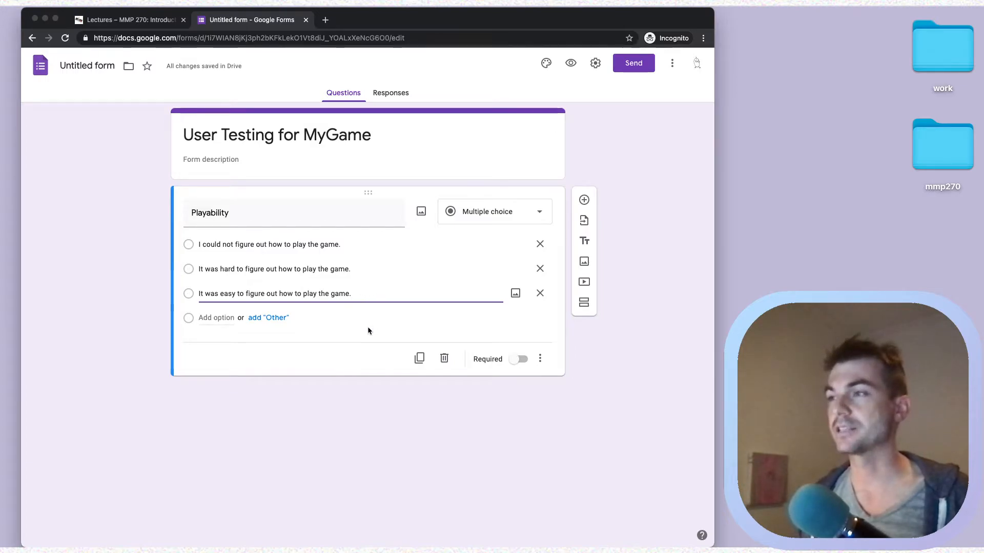
left_click(516, 364)
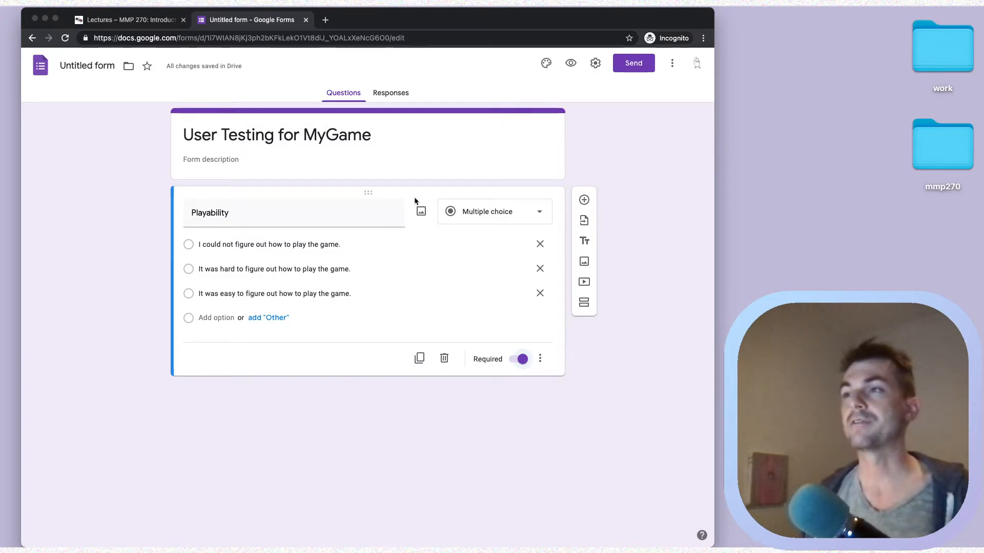
- Add a second question 'If it was hard to play the game, please describe why.' as a paragraph
left_click(584, 201)
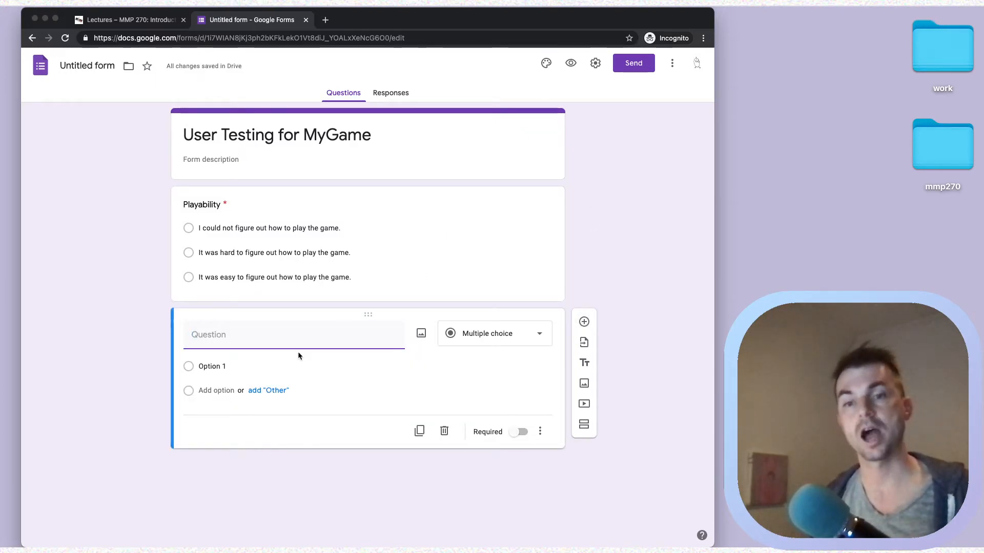
type("If it was hard ")
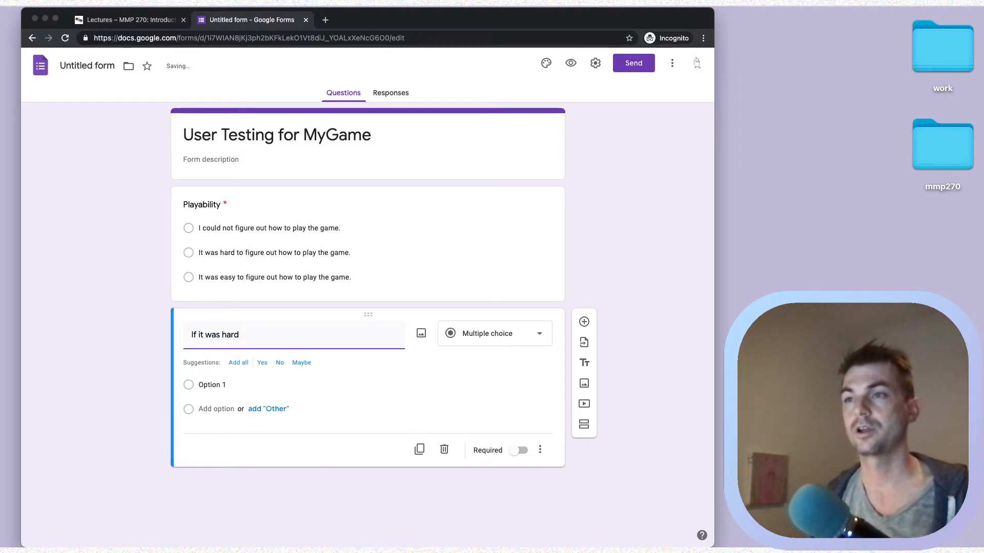
type("to play")
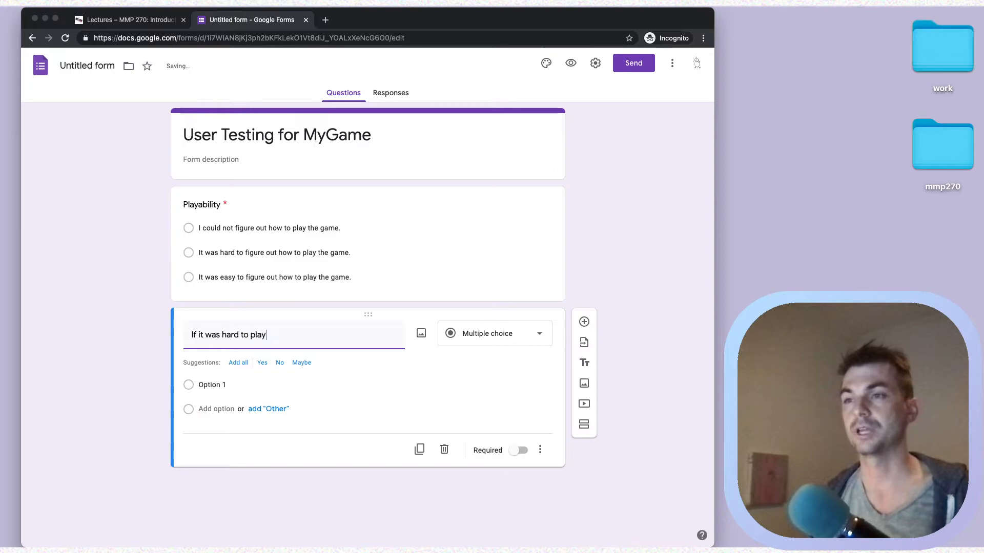
type(" the game, plea")
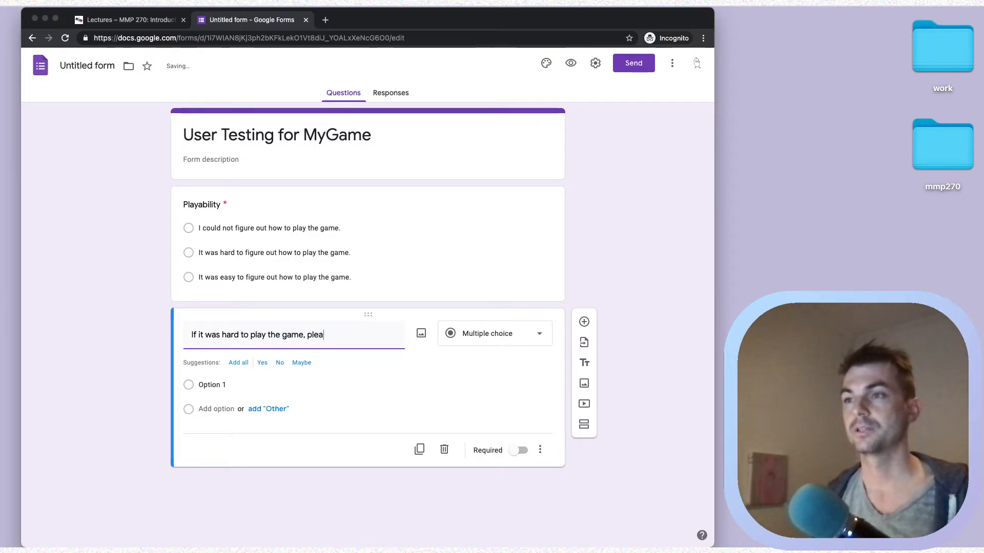
type("se describe why?")
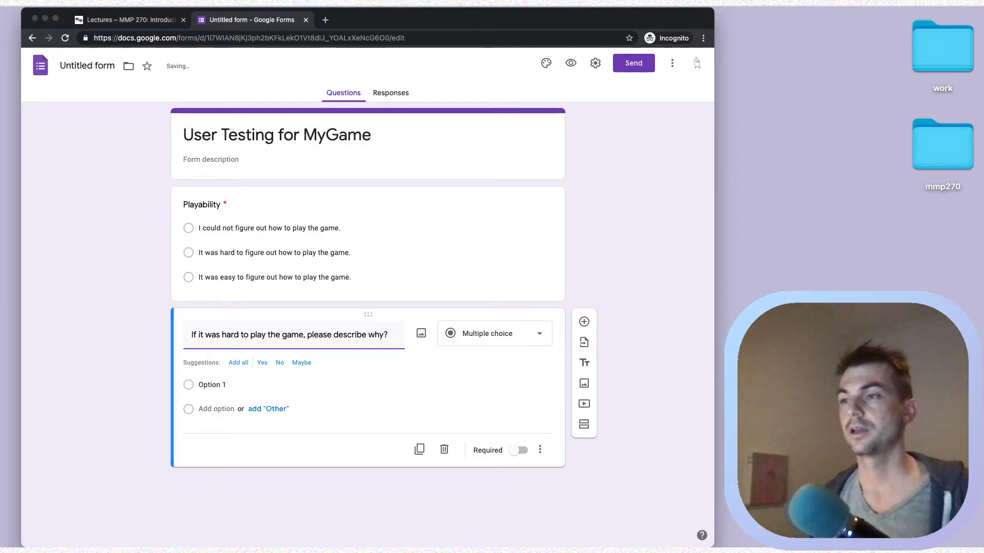
key("BackSpace")
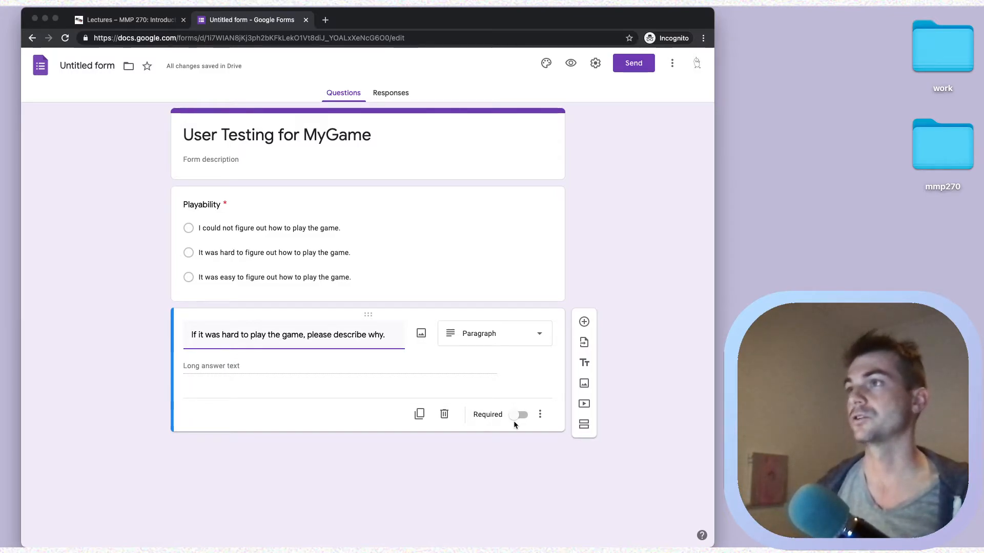
left_click(610, 233)
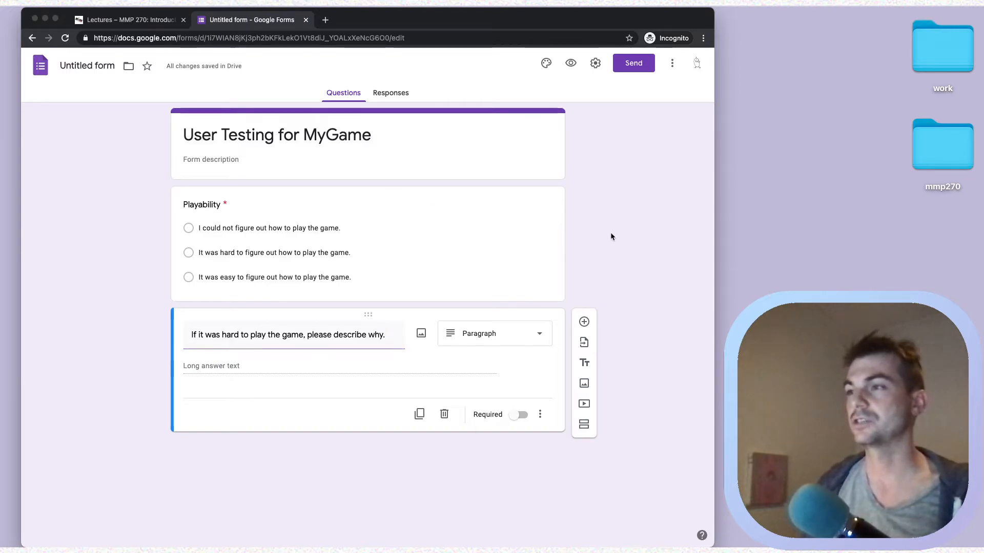
left_click(569, 63)
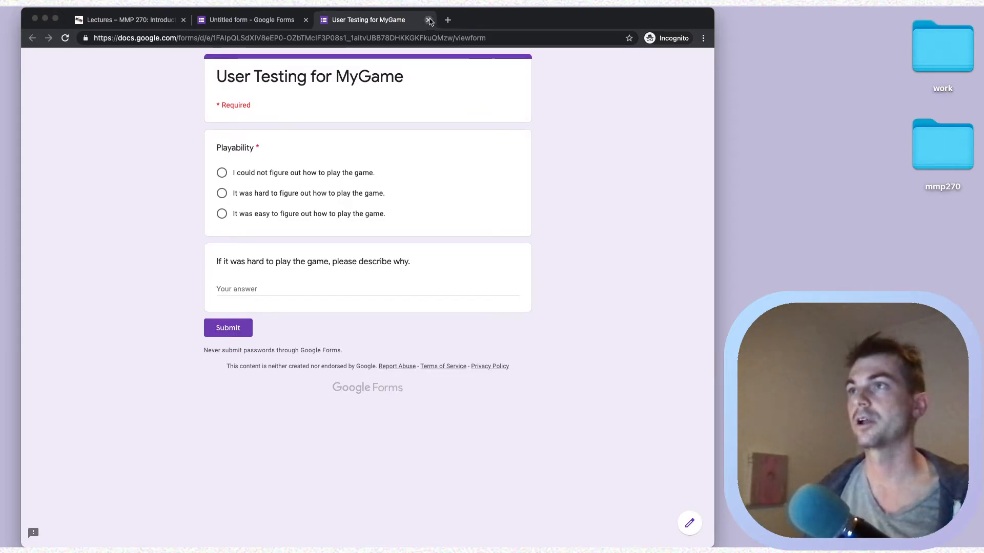
left_click(429, 20)
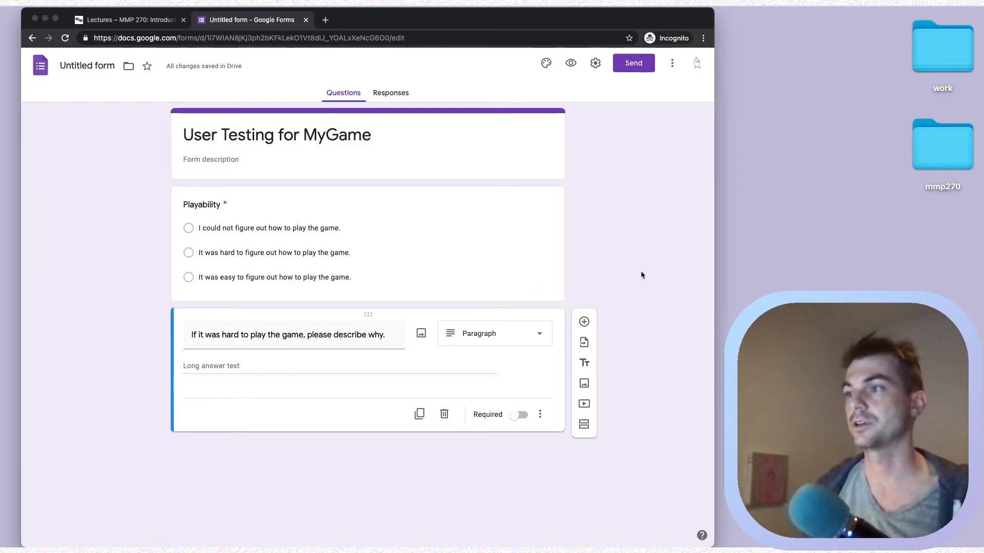
- Add a linear-scale question titled 'Rate the difficulty'
left_click(584, 321)
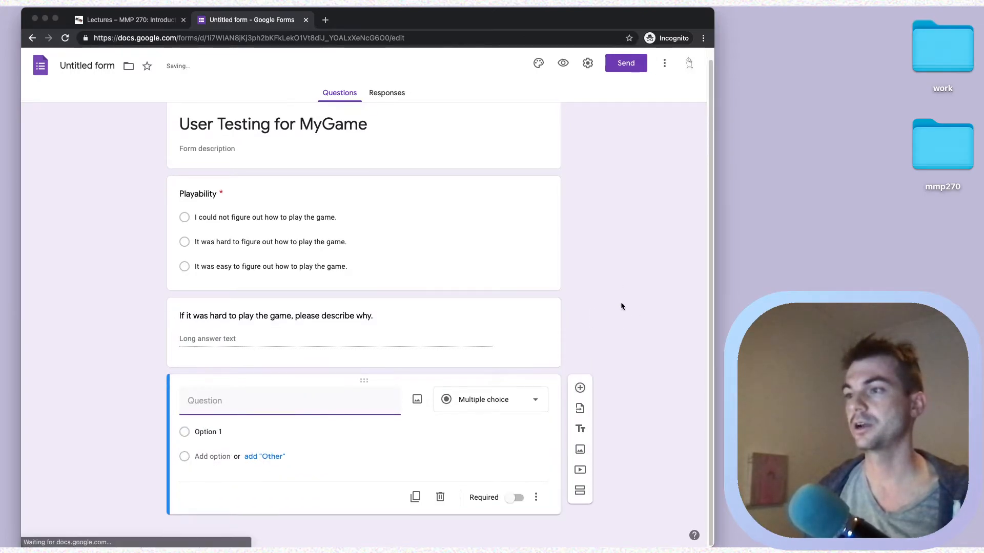
left_click(506, 399)
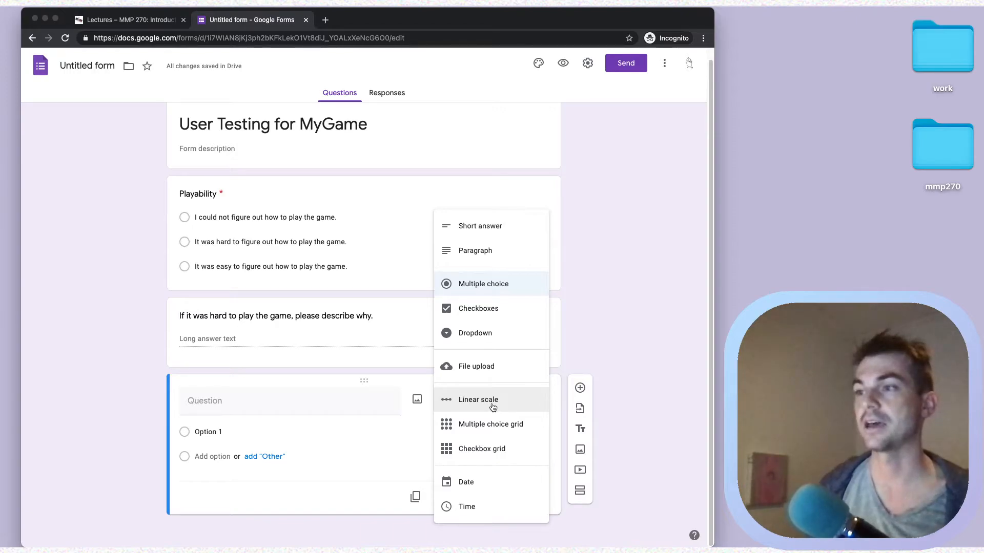
left_click(492, 407)
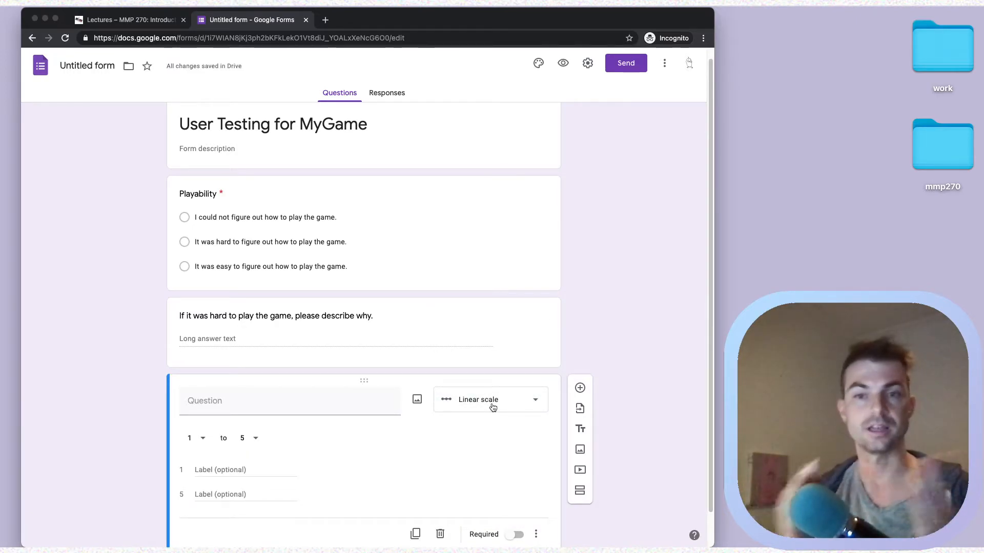
scroll(380, 299, "down", 2)
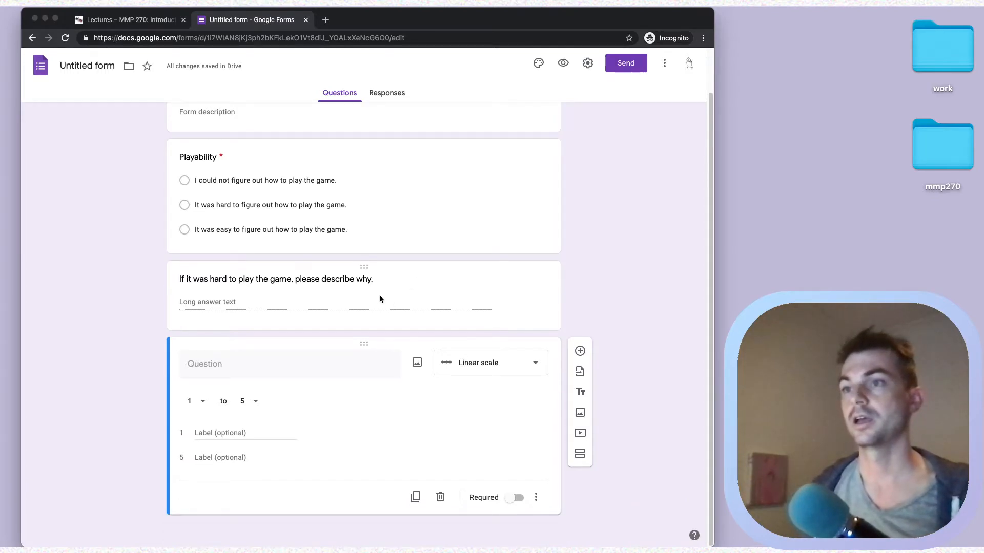
left_click(239, 366)
type("Rate the difficulty")
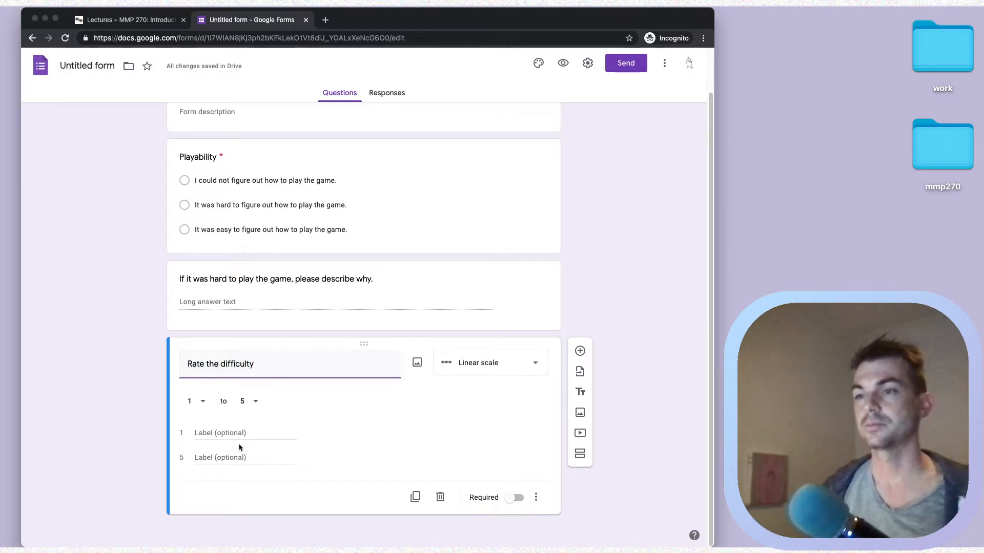
- Label the 1–5 scale 'Too easy' and 'Too hard' and make the question required
left_click(272, 434)
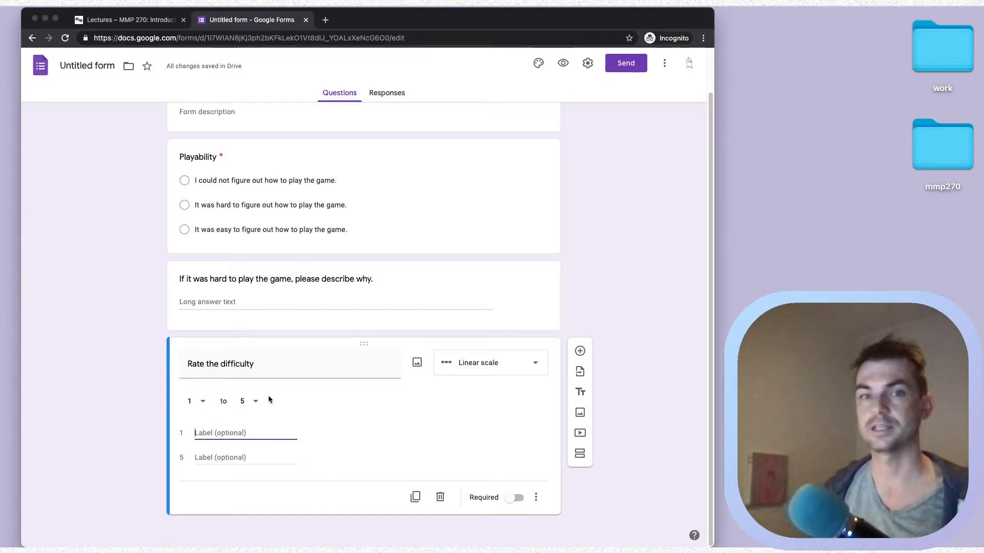
type("Too ")
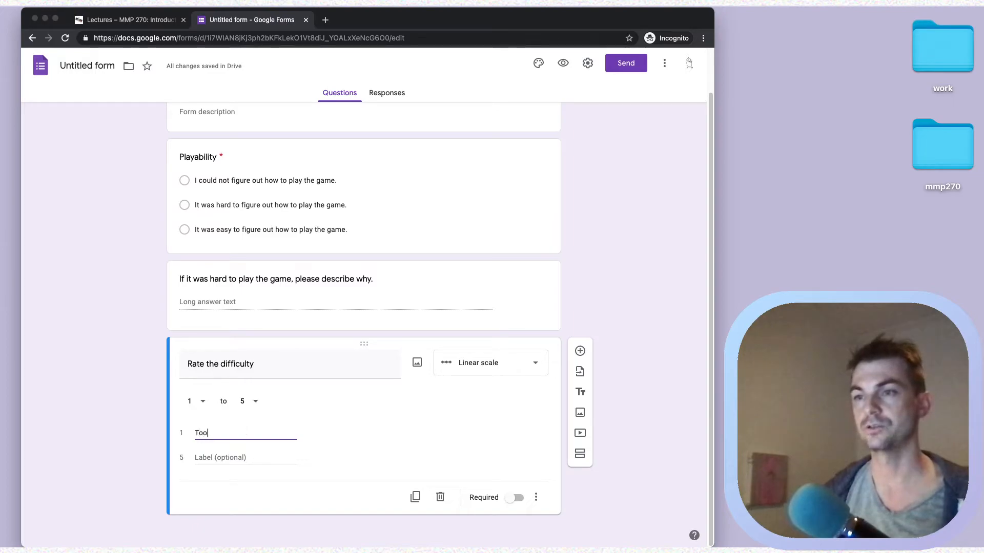
type("easy")
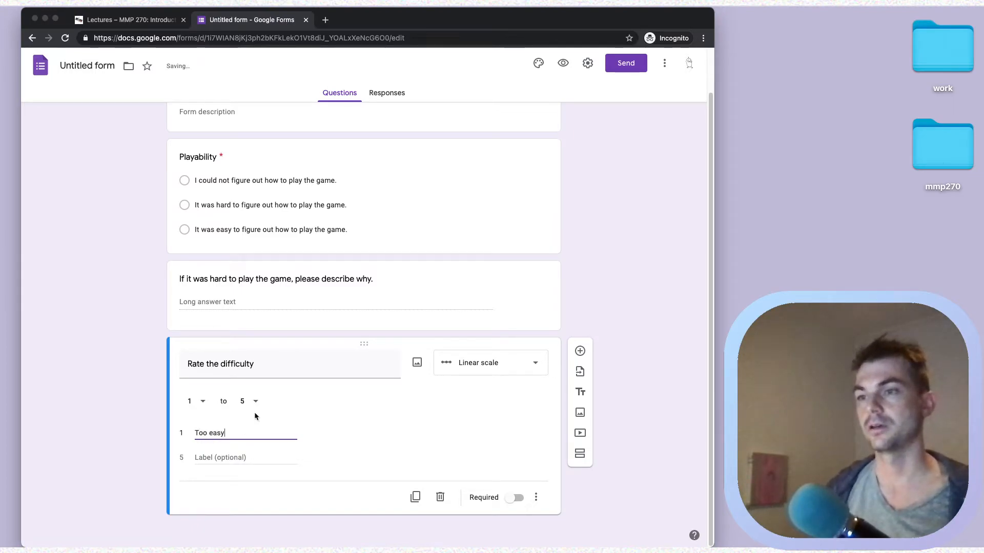
left_click(218, 452)
type("Too hard")
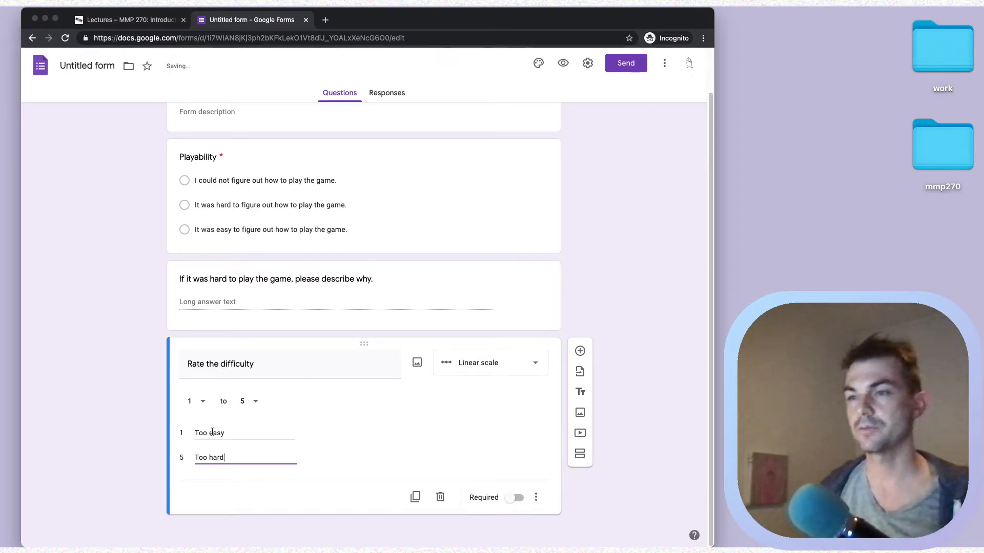
left_click(247, 402)
left_click(226, 402)
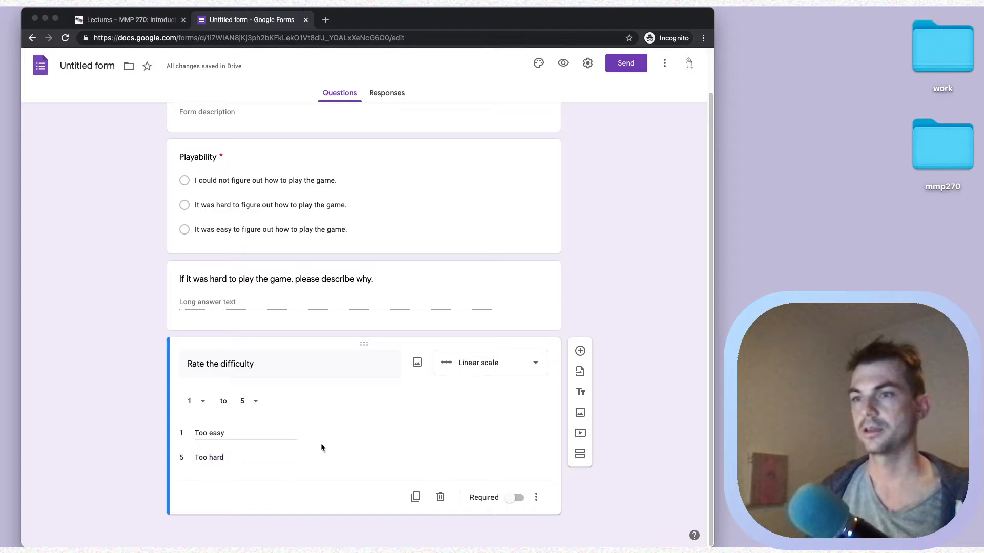
left_click(515, 499)
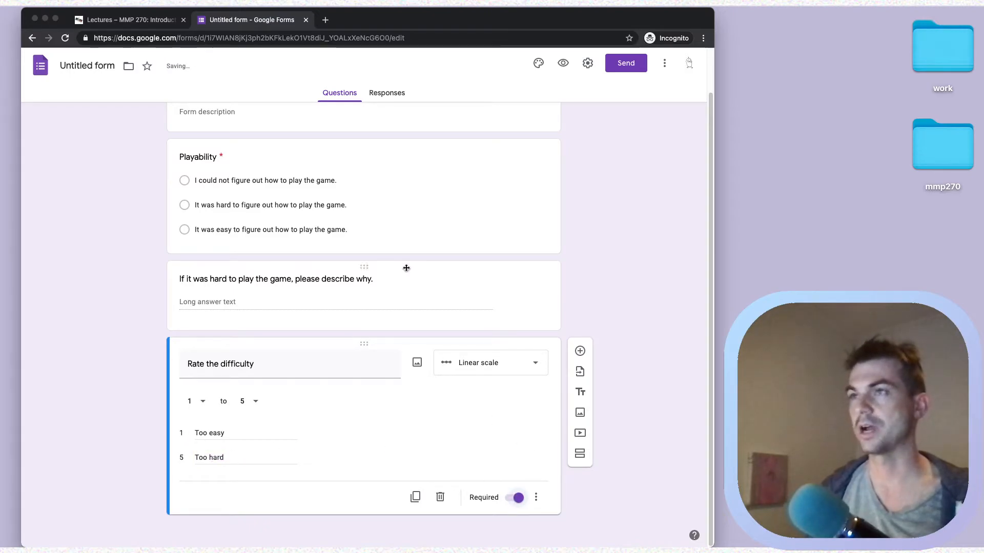
left_click(563, 65)
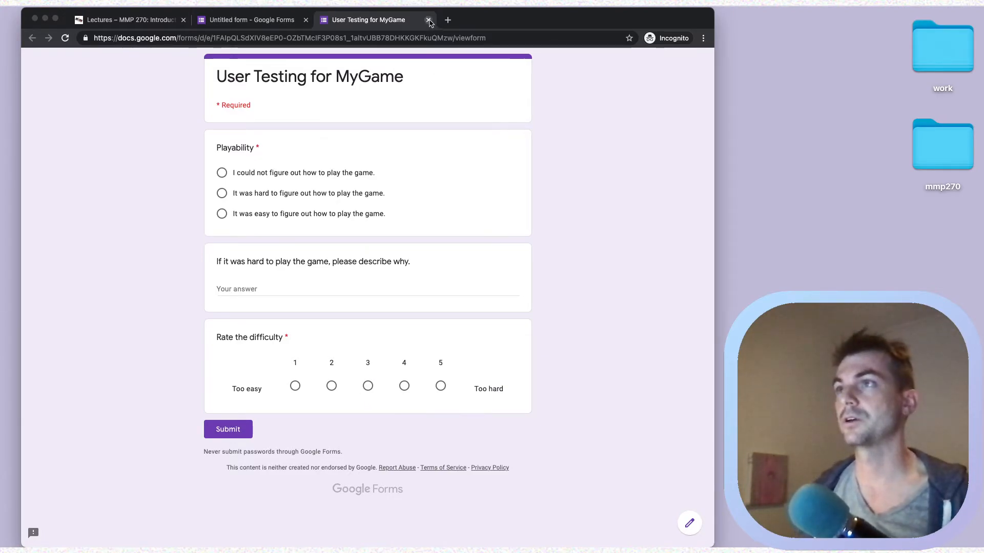
left_click(429, 20)
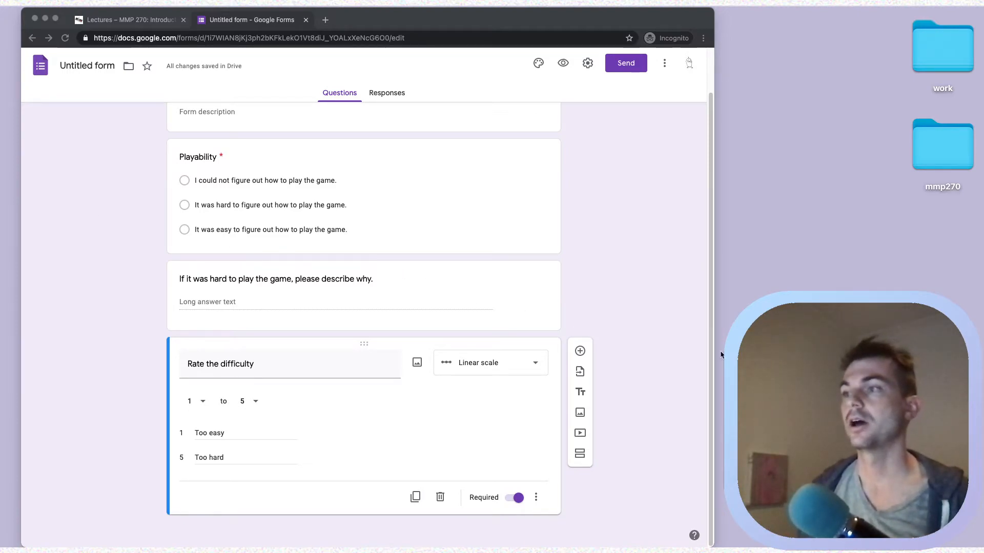
- Add multiple-choice question 'How long was your game play?' with first option 'Less than 5 minutes'
left_click(580, 351)
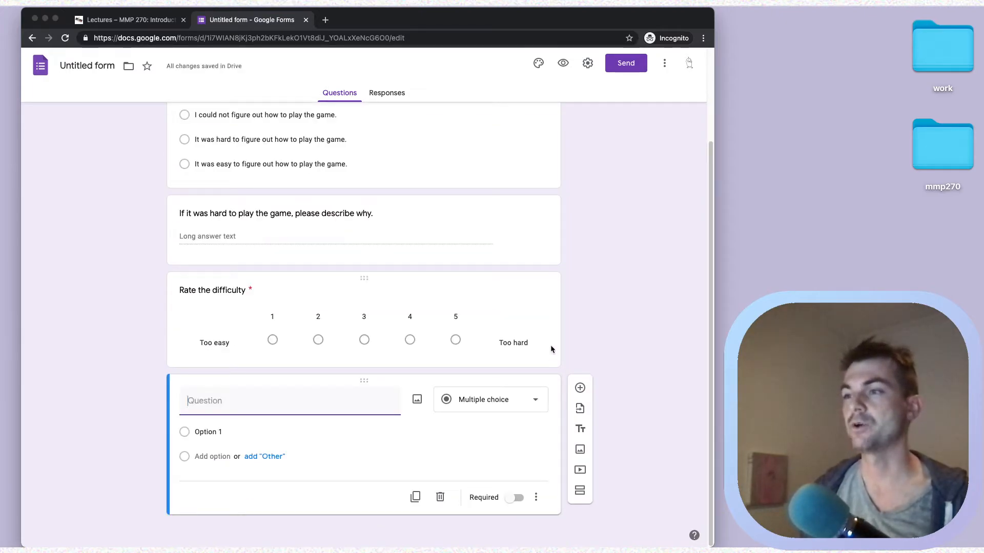
left_click(481, 399)
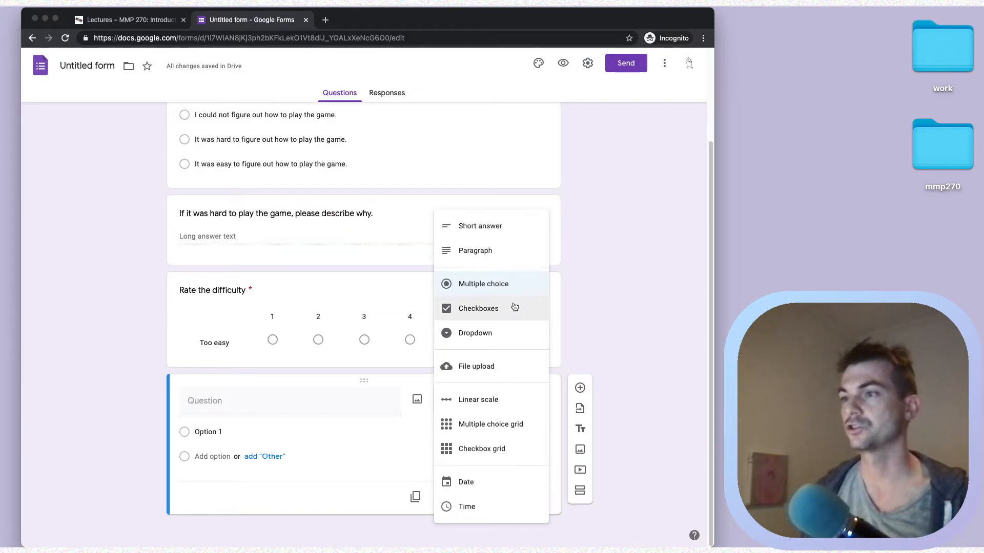
left_click(501, 284)
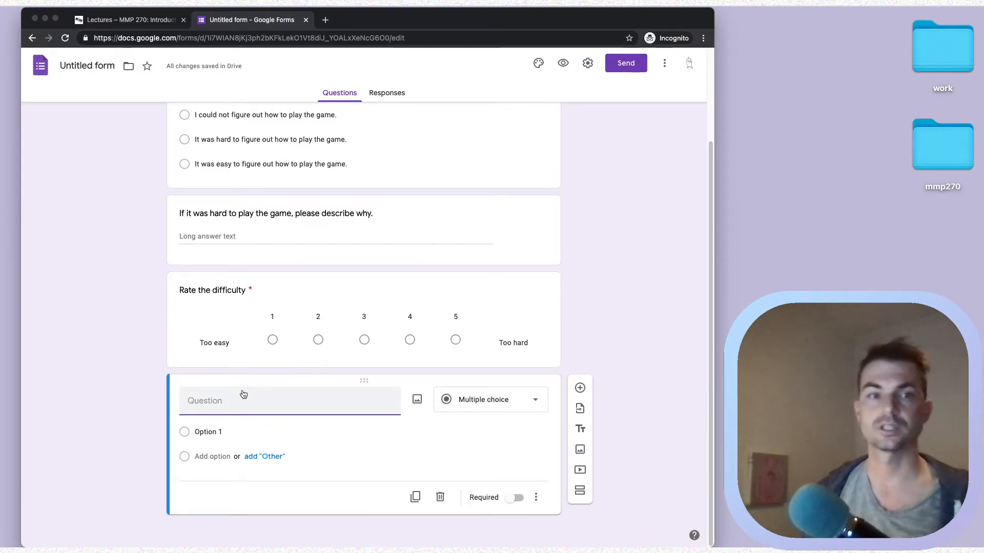
type("How long was your game ")
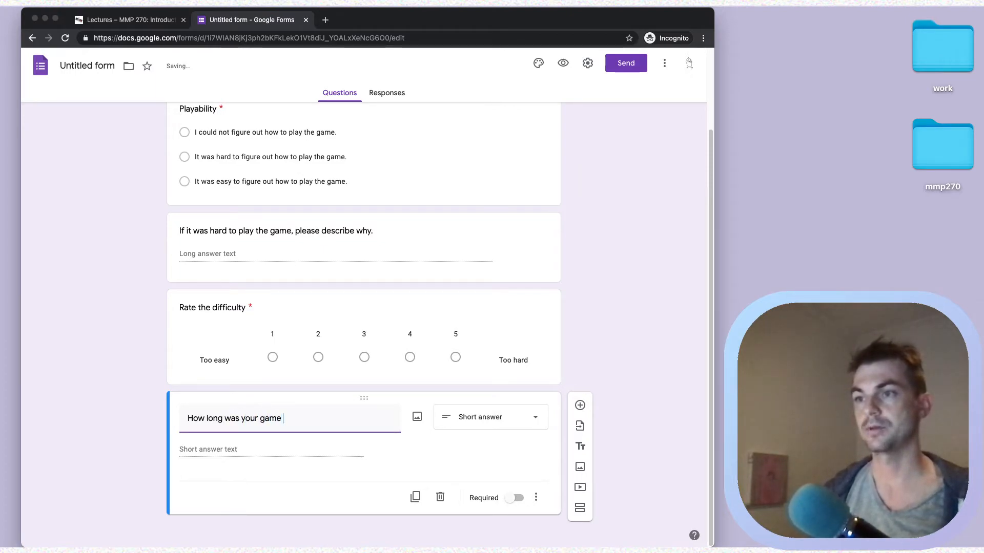
type("play?")
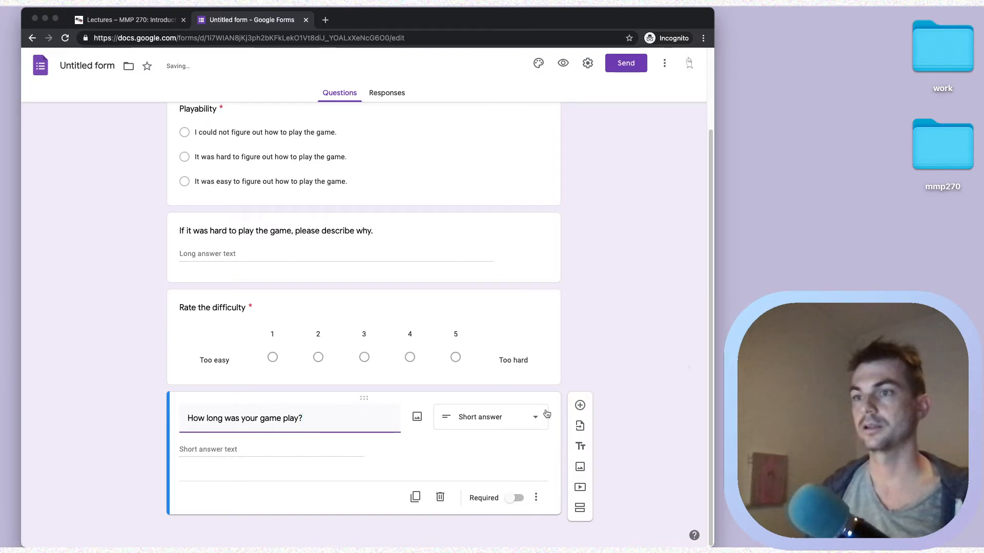
left_click(497, 423)
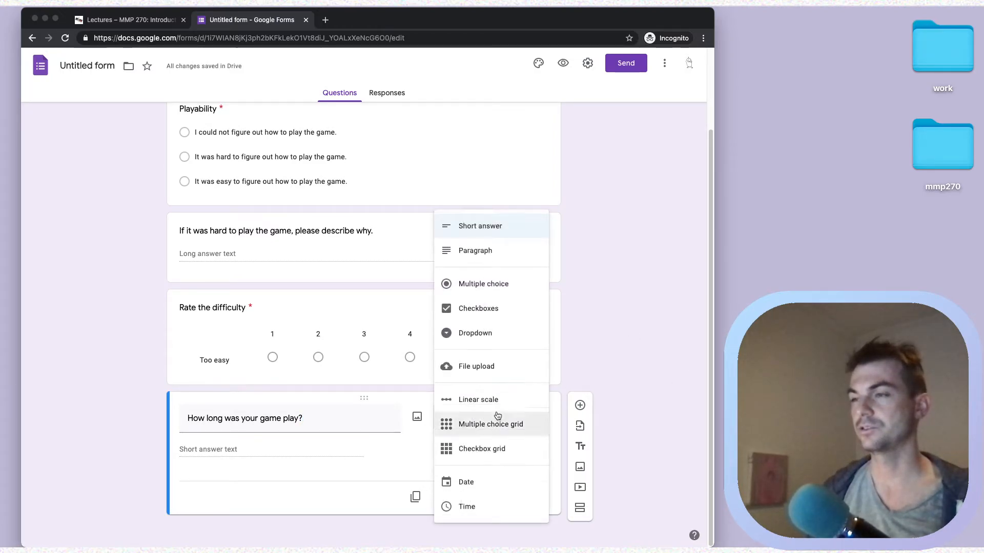
left_click(498, 285)
left_click(222, 433)
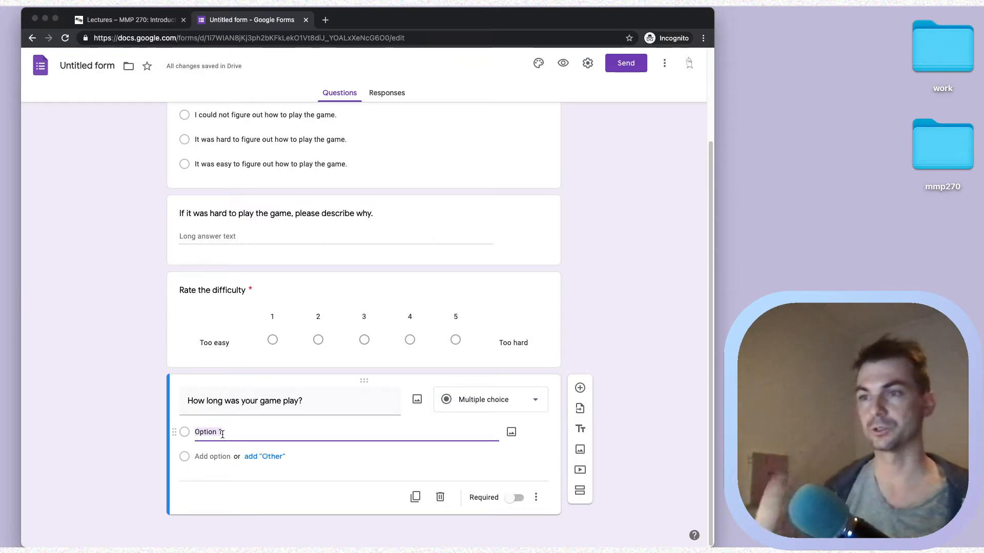
type("Less than 5 minutes")
- Add options '5 - 10 min', '10 - 20 minutes', 'More than 20 minutes' and make it required
left_click(511, 432)
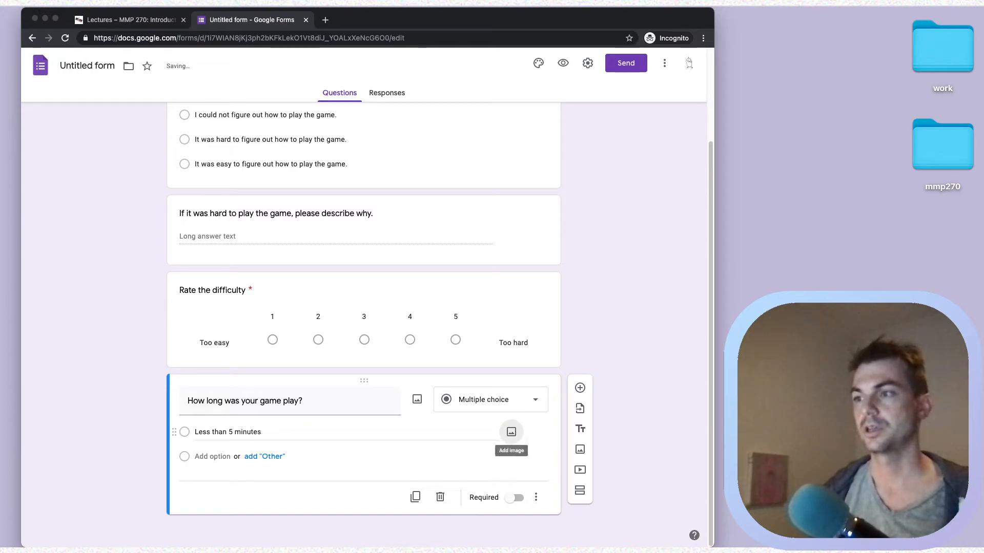
left_click(218, 455)
type("5 - 10 minutes")
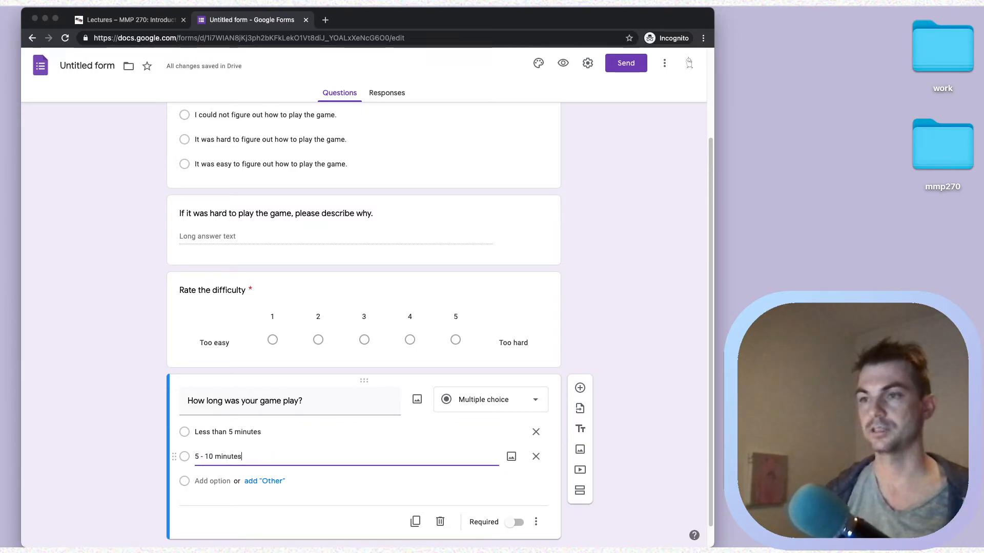
left_click(210, 480)
type("10 - 20 minutes")
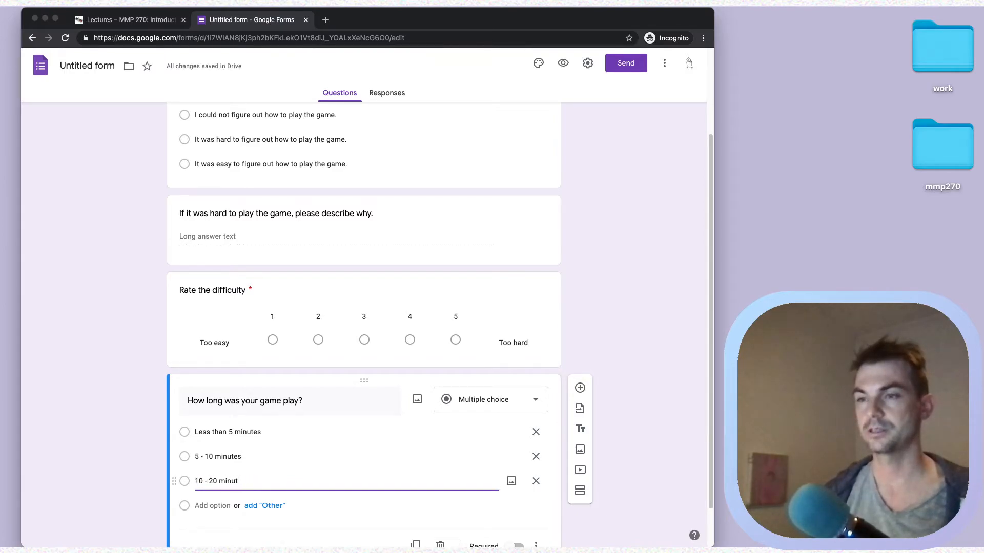
scroll(231, 435, "down", 2)
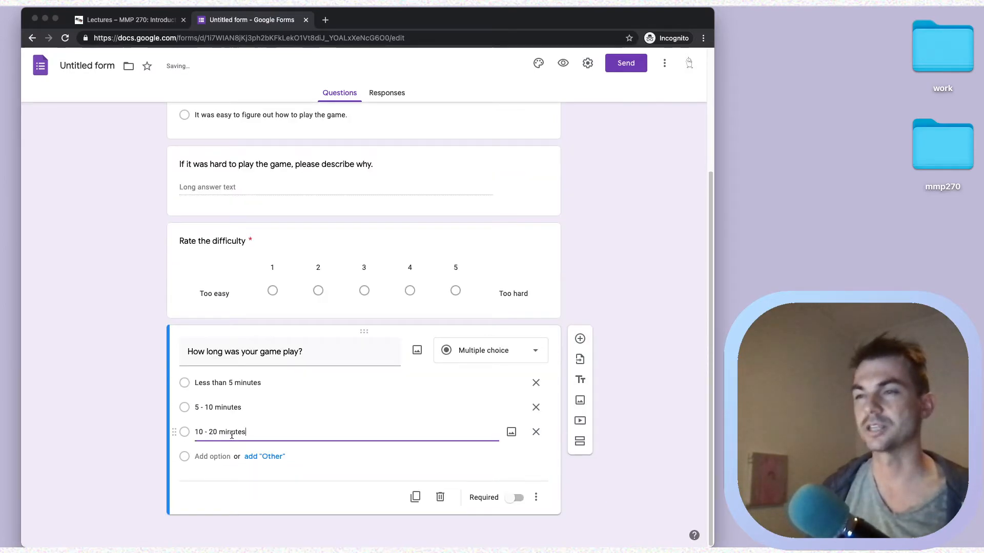
left_click(211, 456)
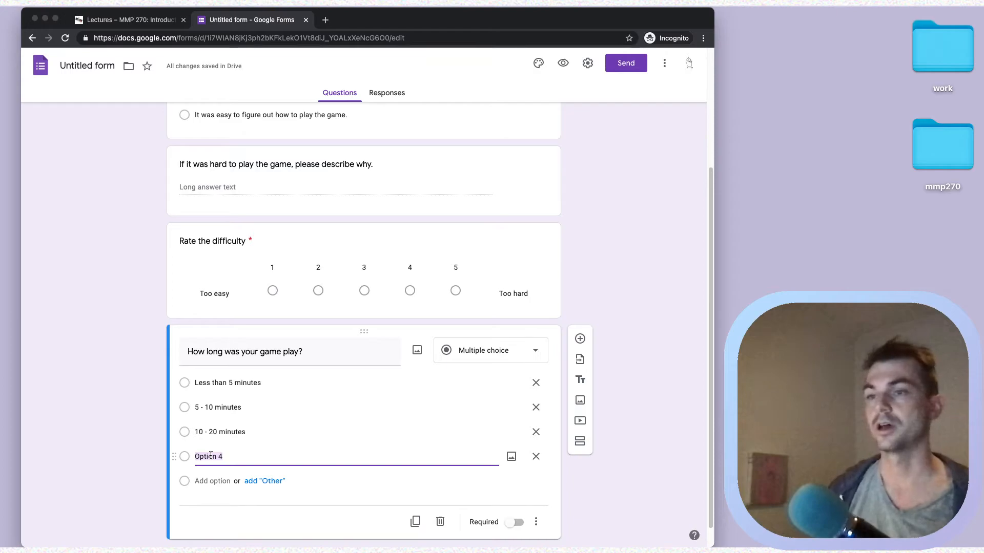
type("More")
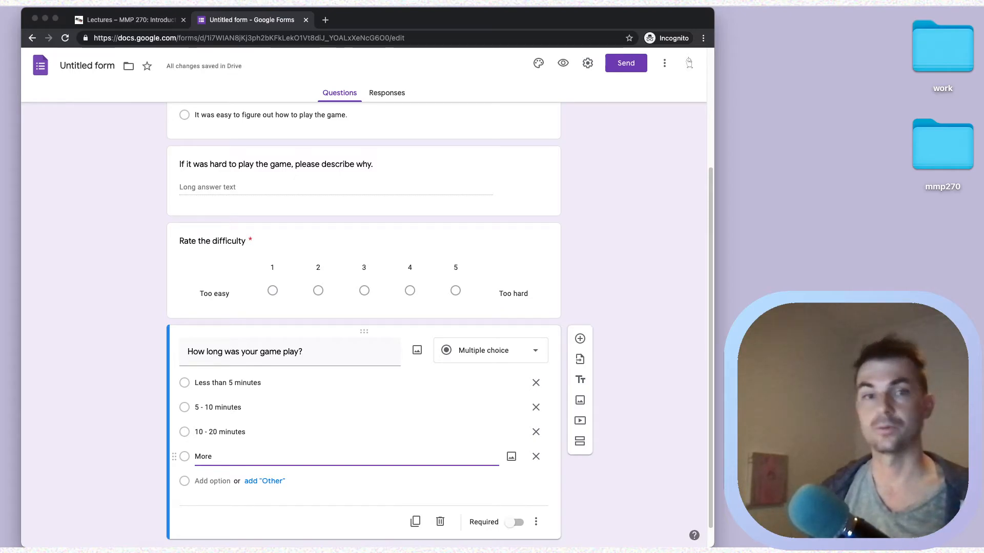
type(" than 20 minutes")
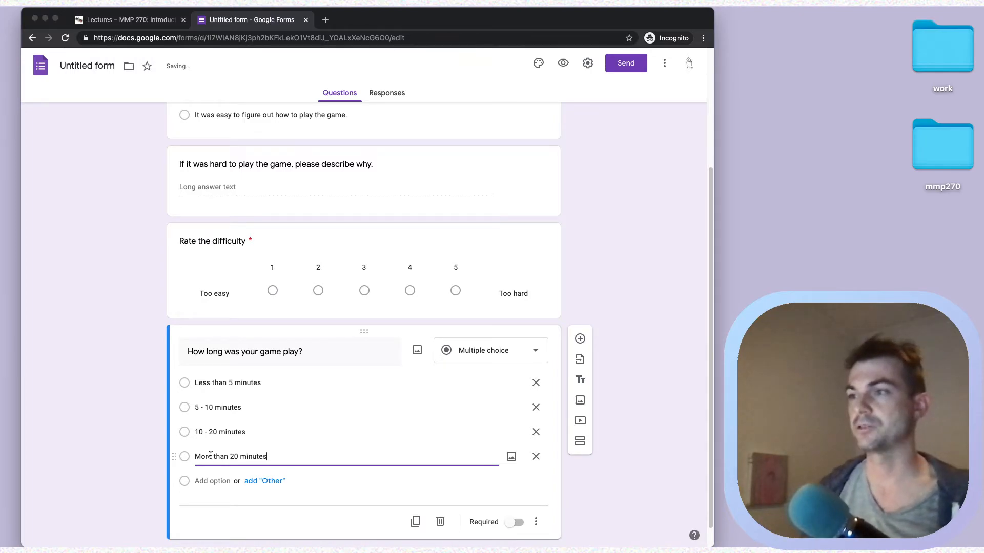
left_click(621, 333)
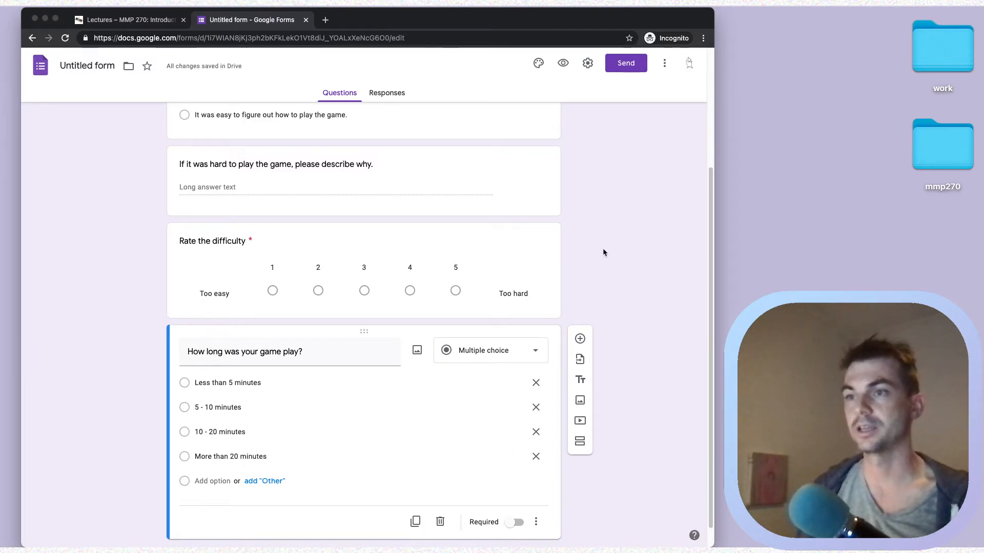
scroll(594, 358, "down", 1)
left_click(512, 497)
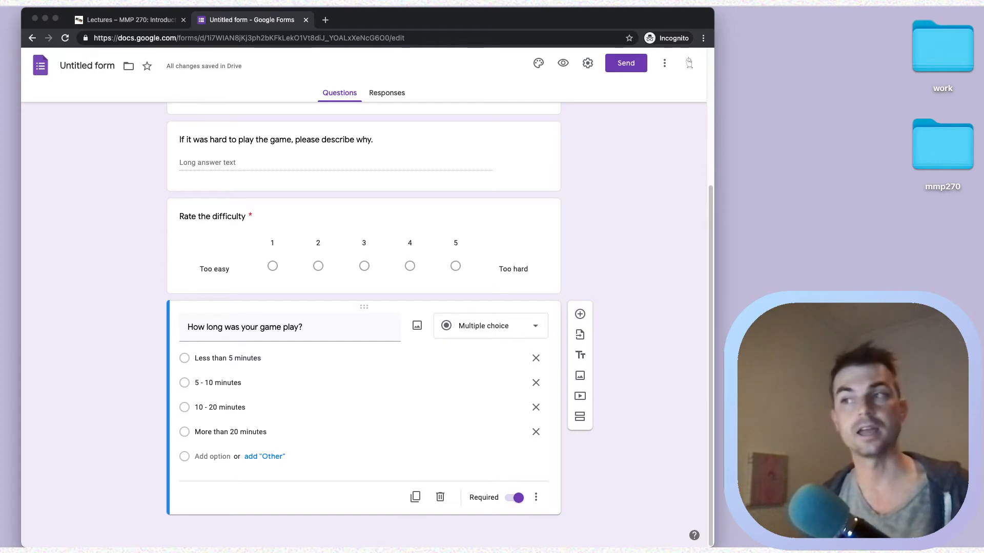
left_click(579, 314)
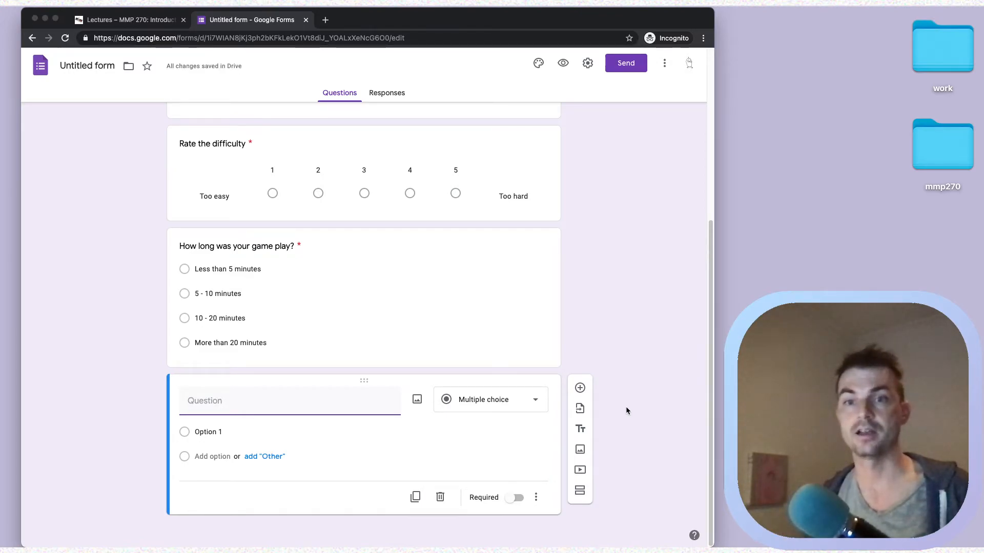
- Title the new question 'Did you reach the end of the game?'
type("Did ")
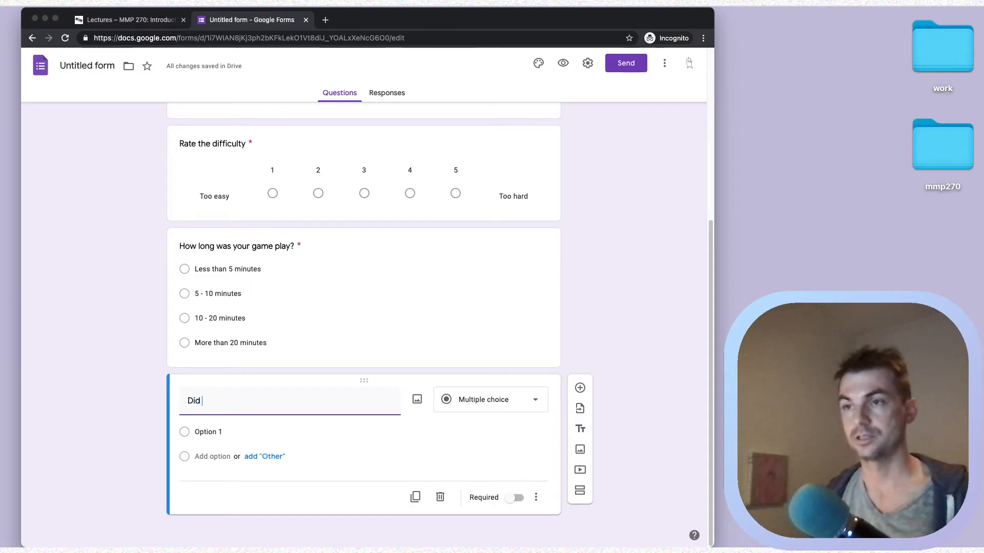
type("you reach the end ofth")
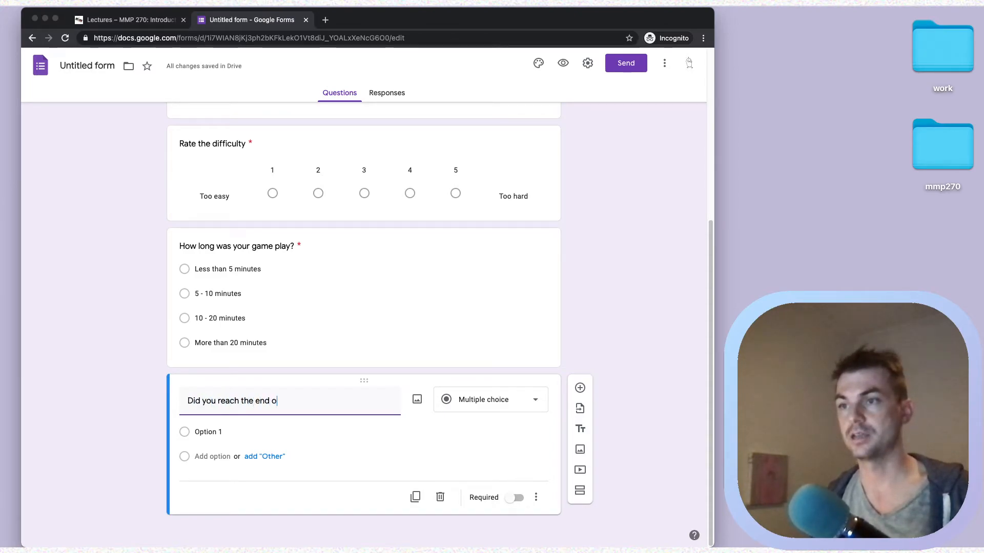
key("BackSpace")
key("BackSpace")
type("the game?")
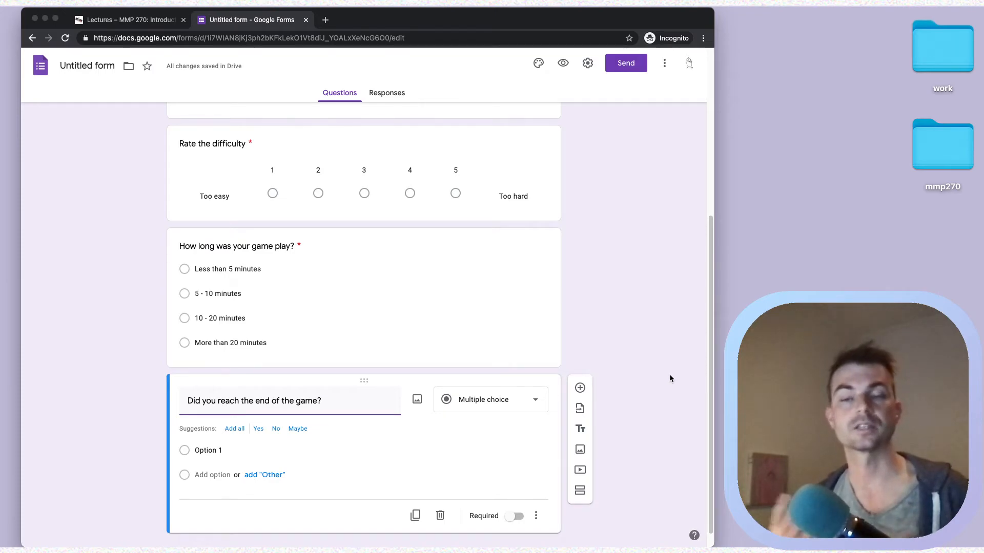
left_click(658, 324)
scroll(658, 323, "down", 1)
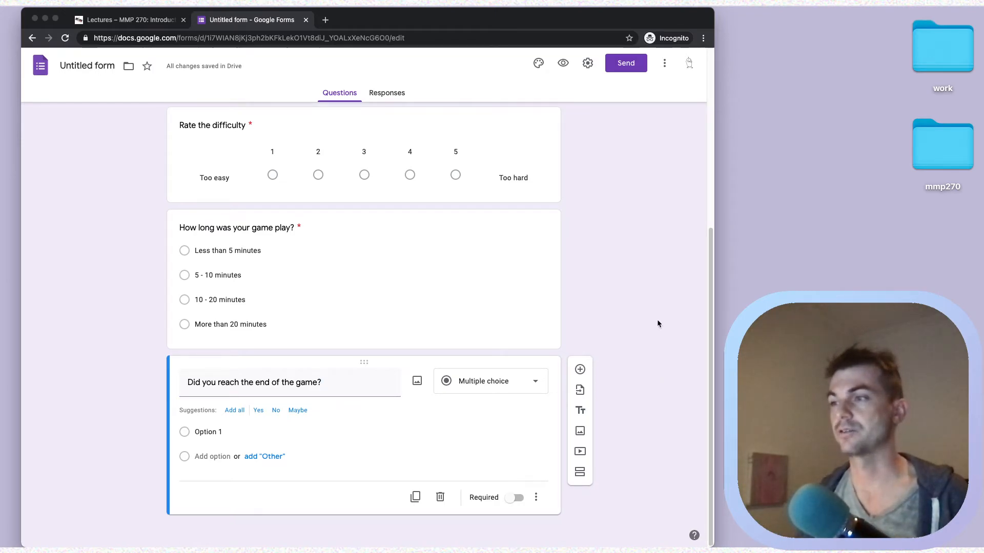
- Keep it multiple choice with Yes and No answers, and make it required
left_click(493, 382)
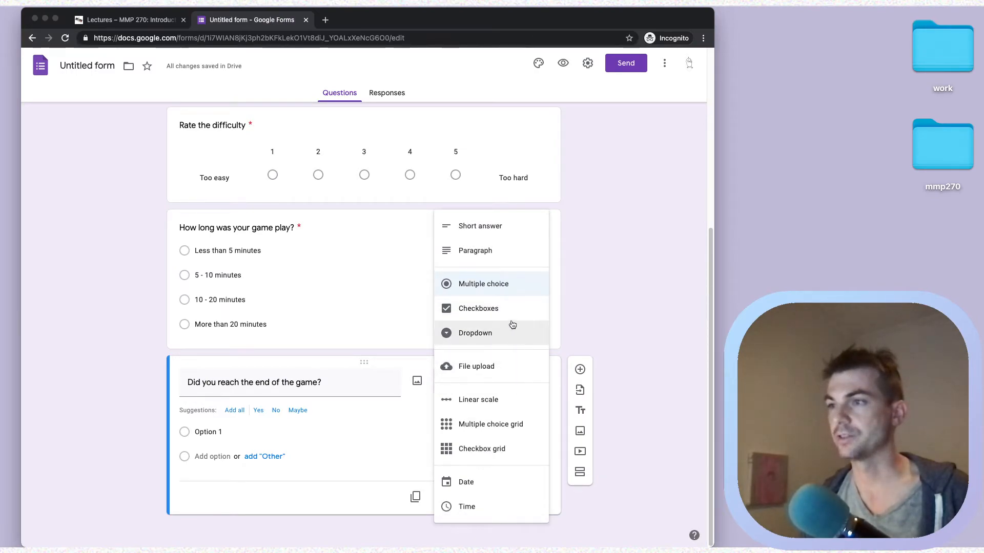
left_click(644, 314)
left_click(251, 427)
type("Yes")
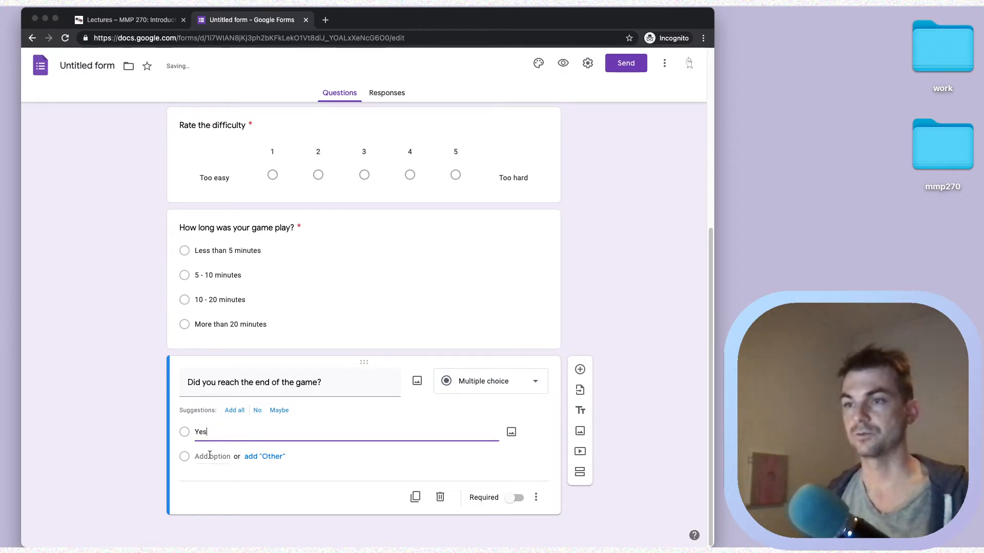
left_click(210, 456)
left_click(514, 516)
- Title the next question 'If not, why?' and switch it to a Paragraph answer
left_click(580, 371)
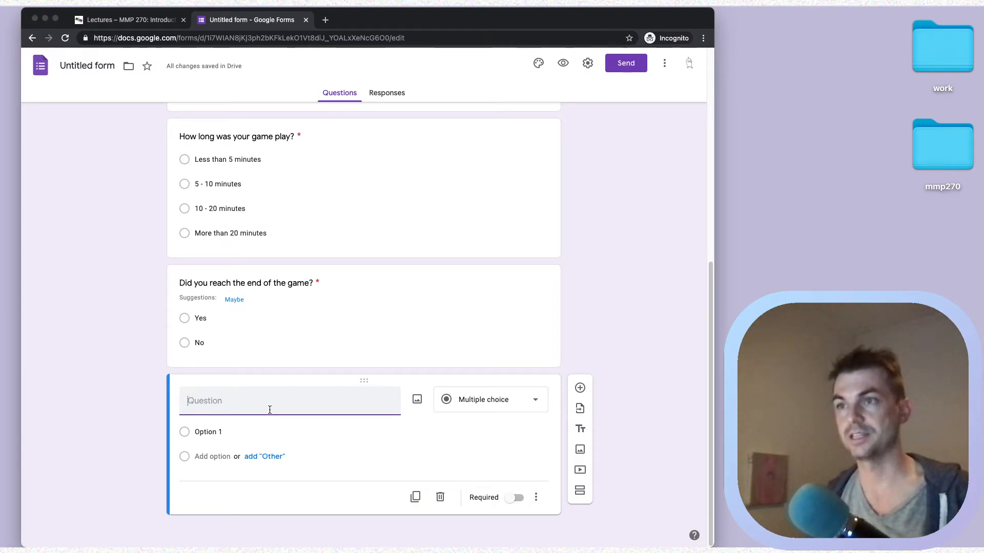
type("If not, ")
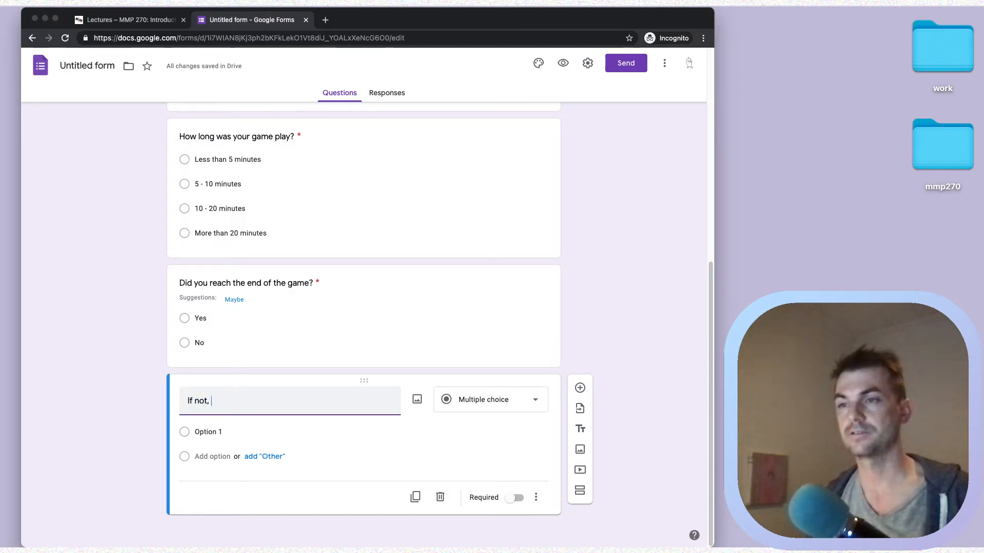
type("why?")
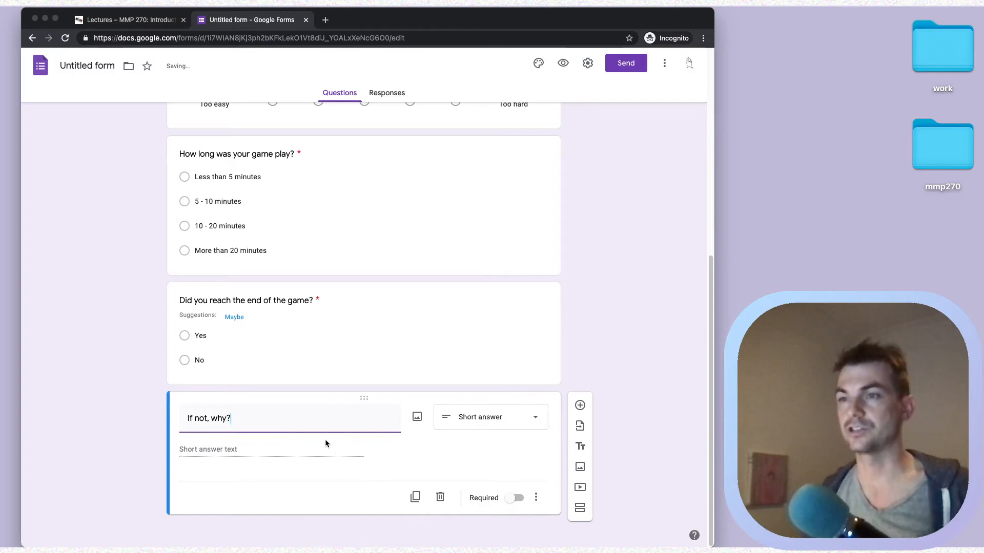
left_click(507, 417)
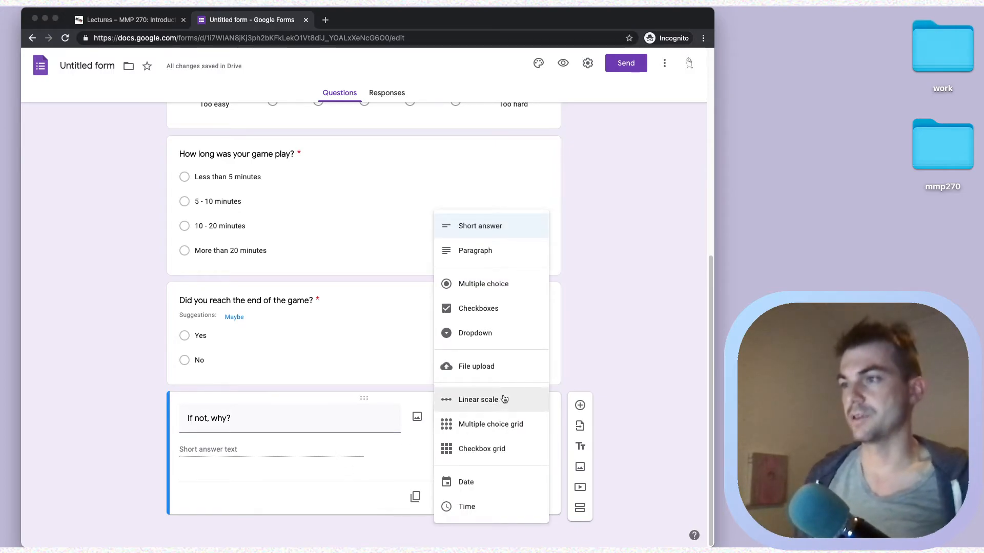
left_click(490, 256)
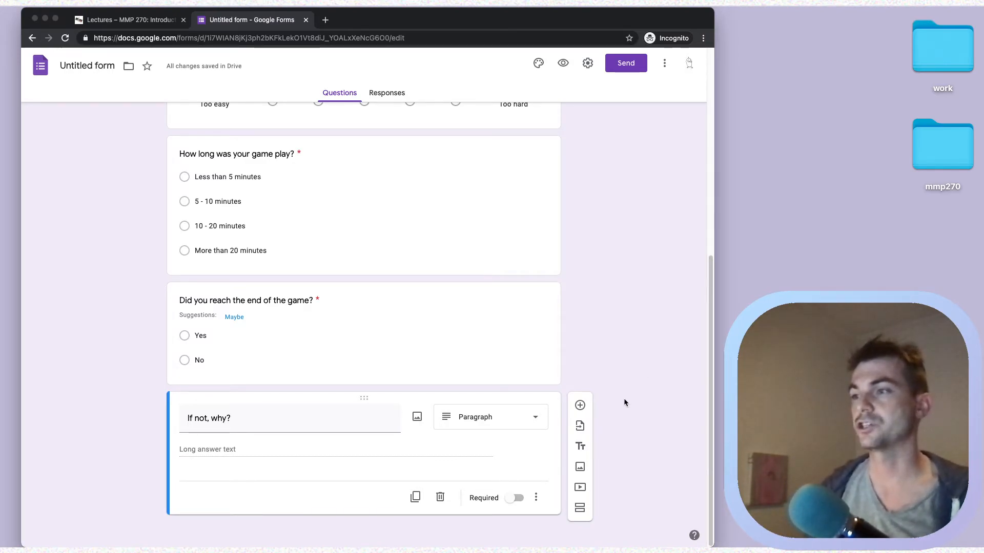
- Add a final paragraph question 'Any thoughts or comments for the game designer?', fixing typos
left_click(579, 406)
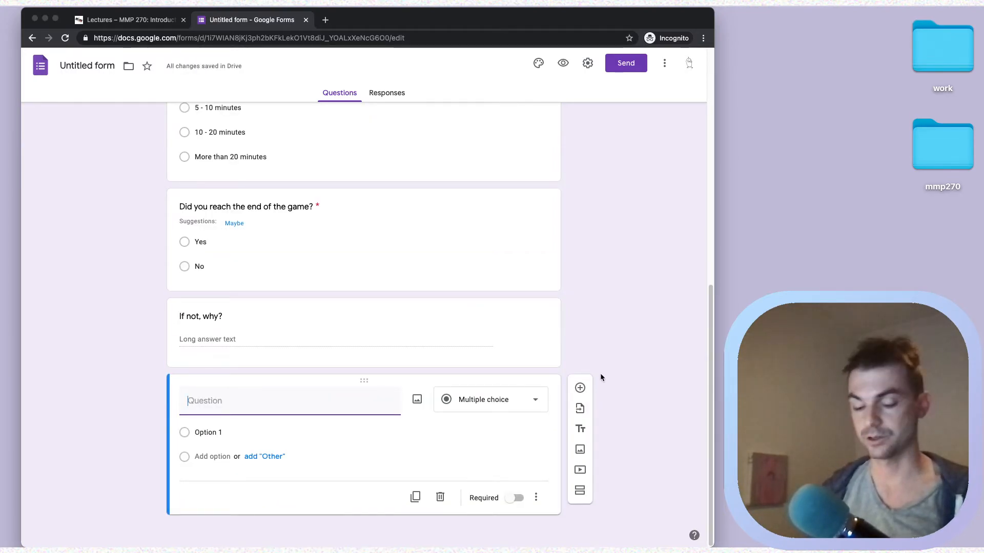
type("Any thoughts of comments")
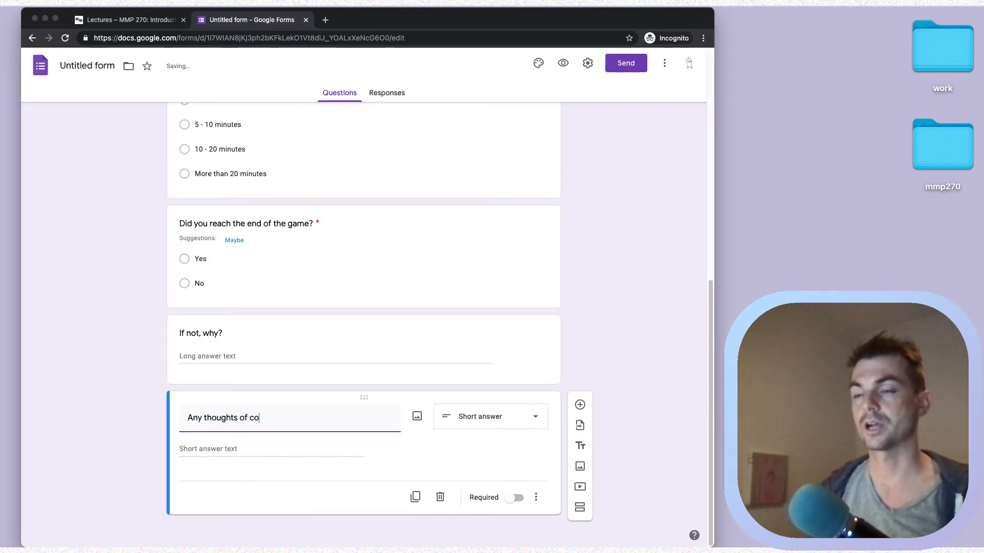
key("alt+Left")
key("alt+Left")
key("Right")
key("Right")
key("BackSpace")
type("r")
key("super+Right")
type("for the game Design")
key("BackSpace")
type("designer")
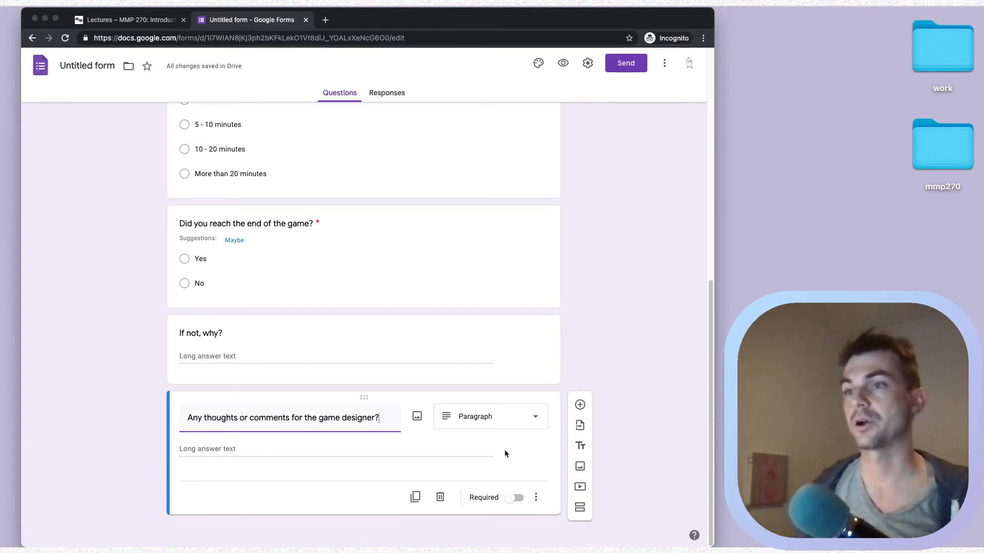
scroll(579, 300, "up", 10)
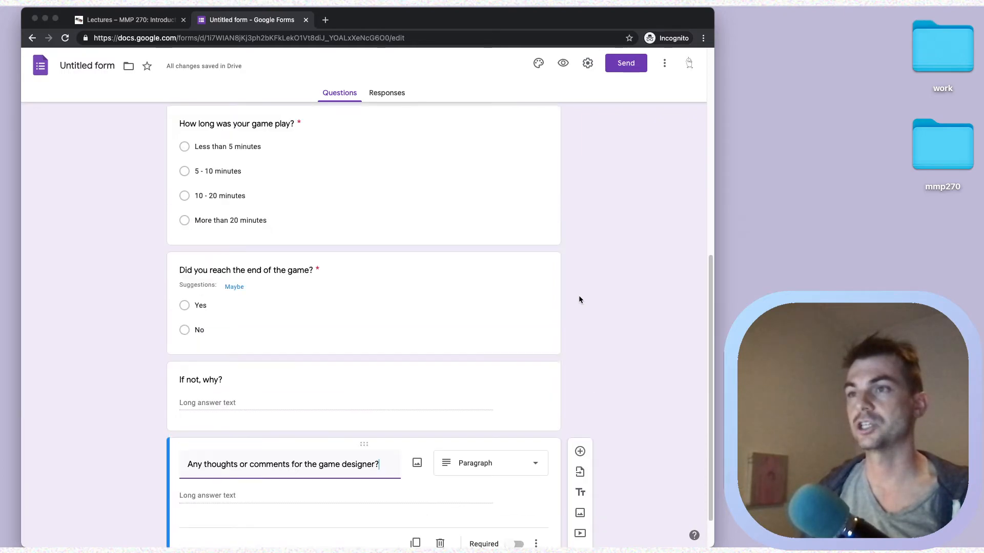
scroll(579, 300, "down", 10)
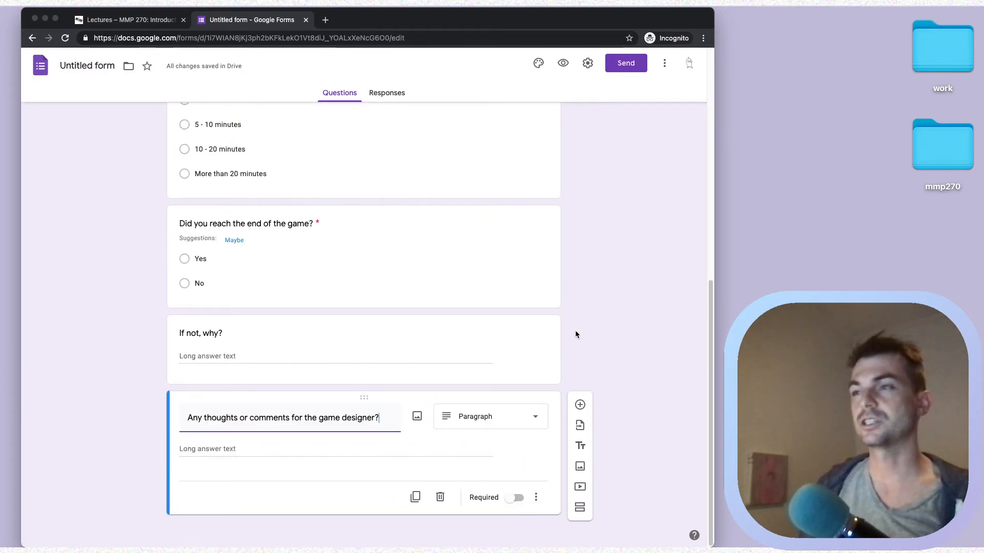
- Add a required Paragraph question 'Was the narrative clear?' above the comments question
left_click(580, 405)
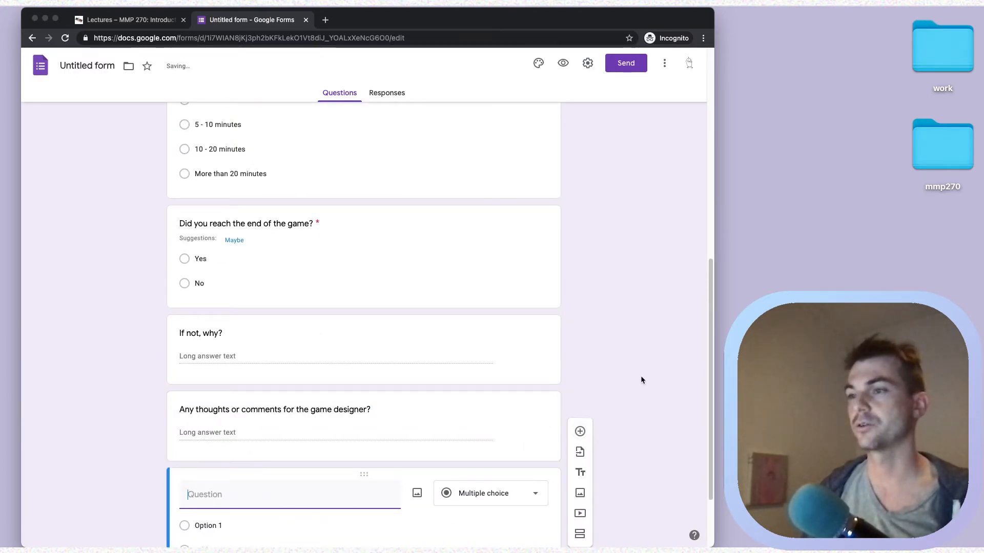
left_click_drag(364, 381, 363, 337)
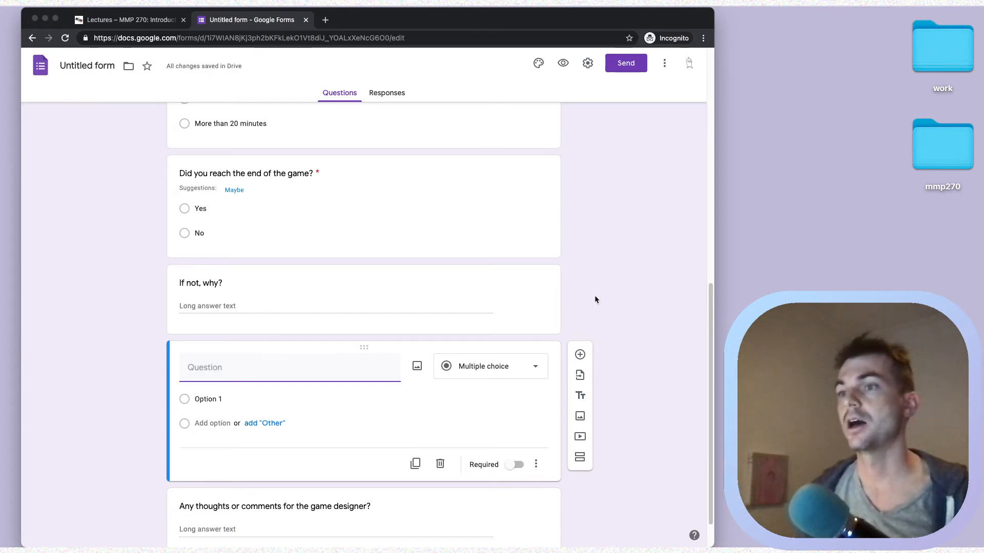
scroll(594, 297, "down", 2)
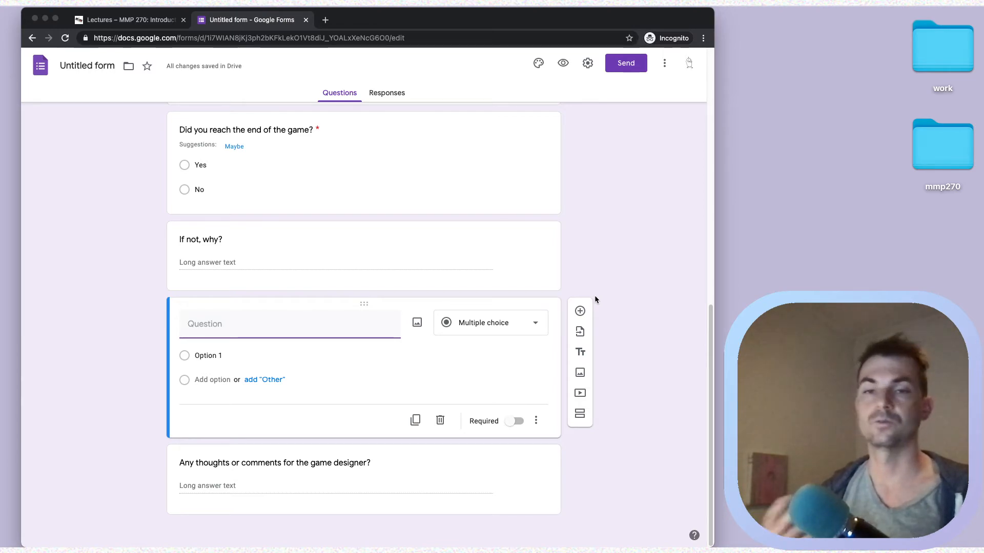
type("Was the narrat")
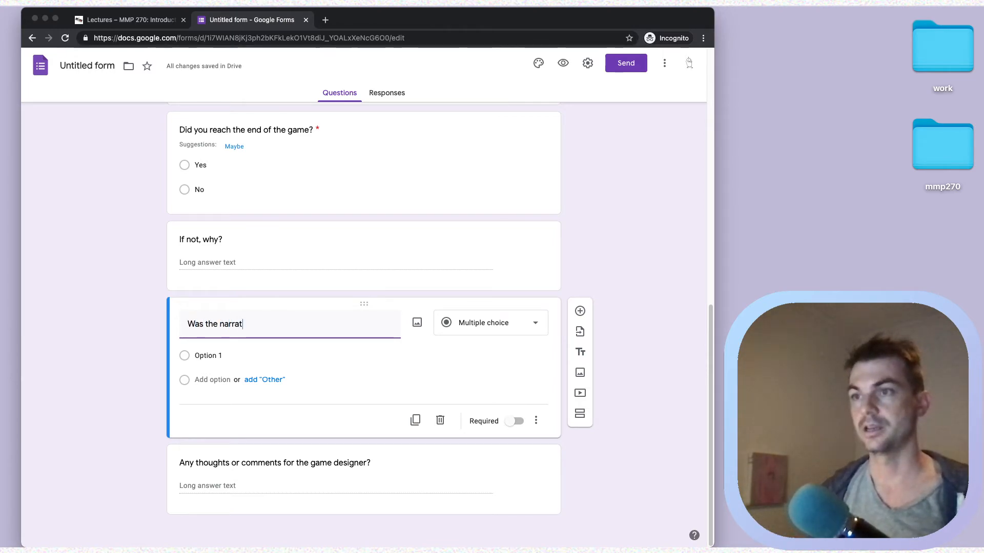
type("ive clea")
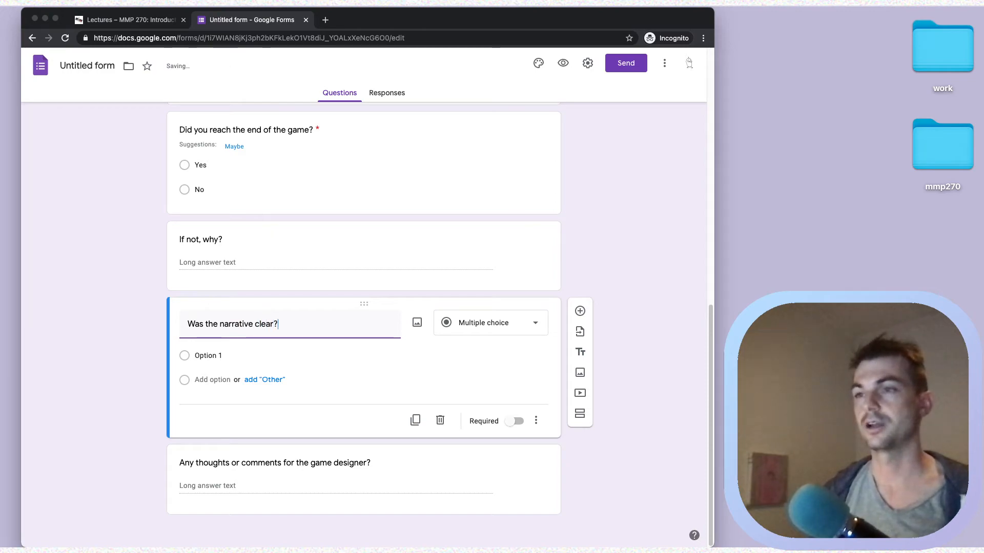
type("r?")
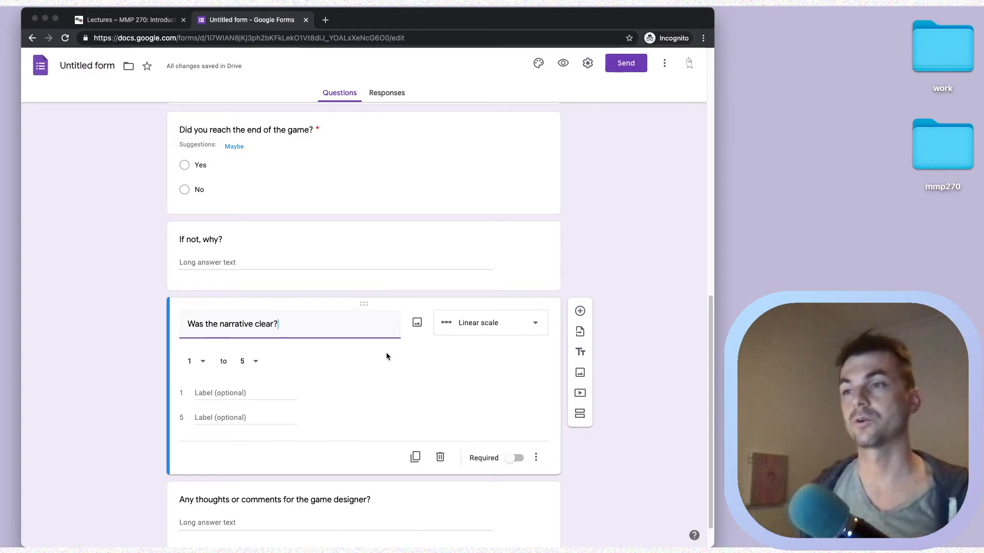
left_click(479, 324)
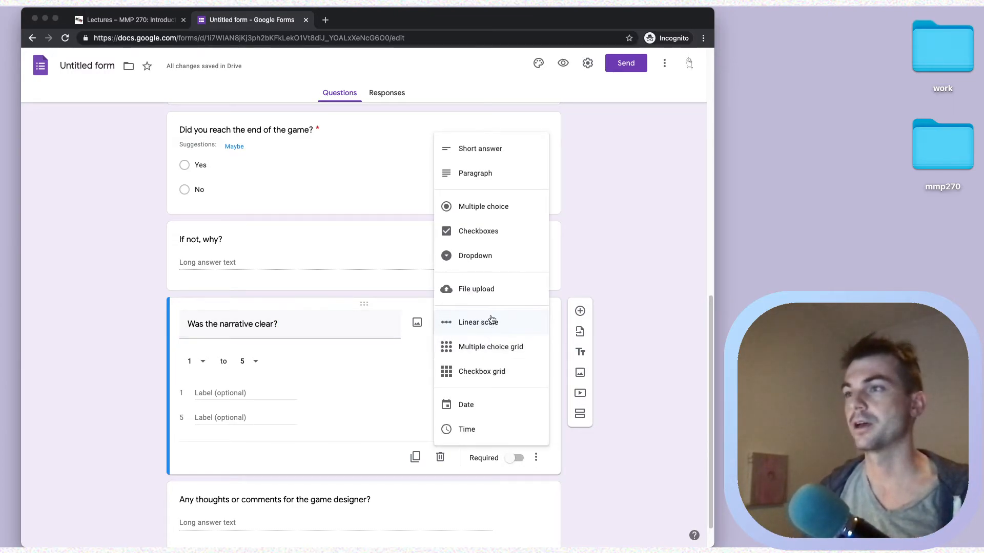
left_click(487, 174)
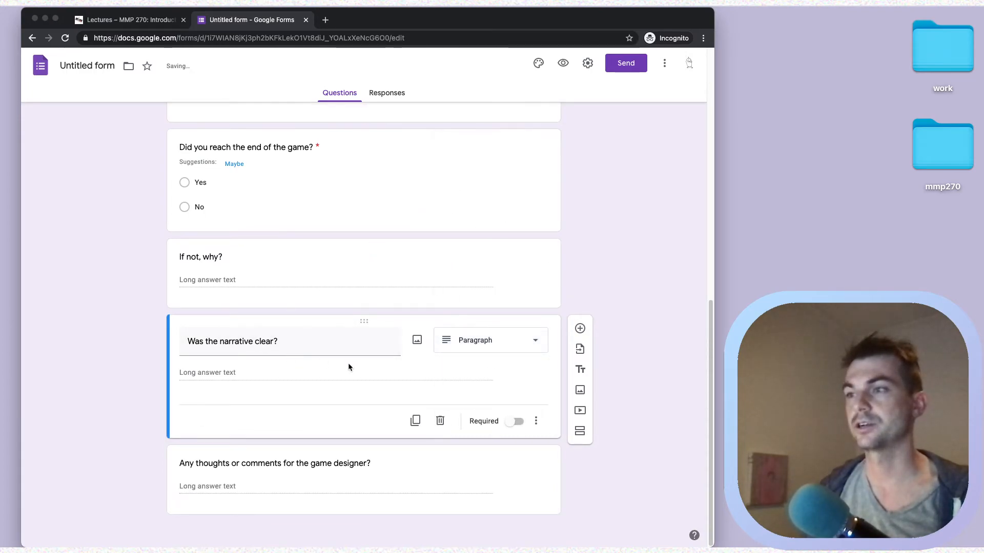
left_click(516, 423)
- Change 'narrative' to 'story' in the question title
triple_click(294, 336)
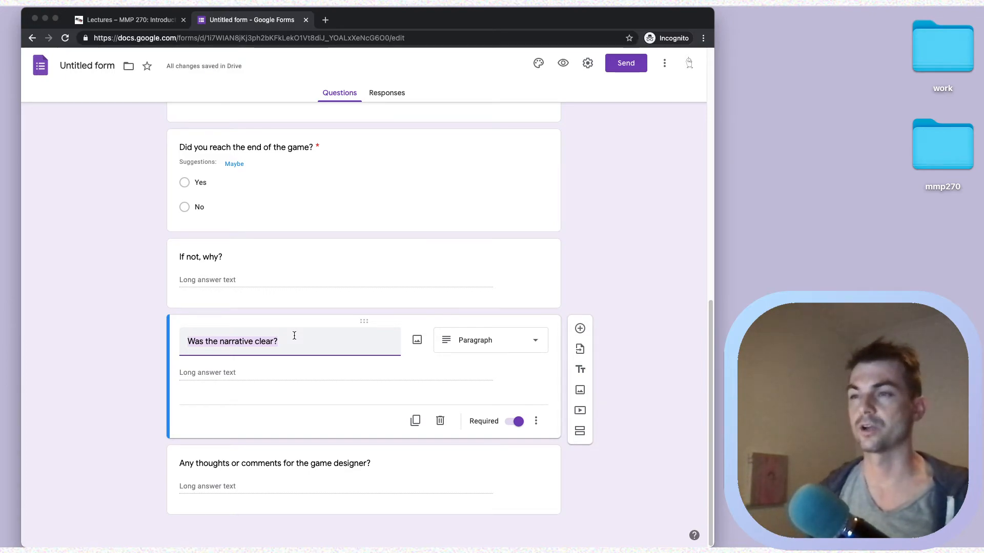
left_click(255, 341)
key("alt+shift+Left")
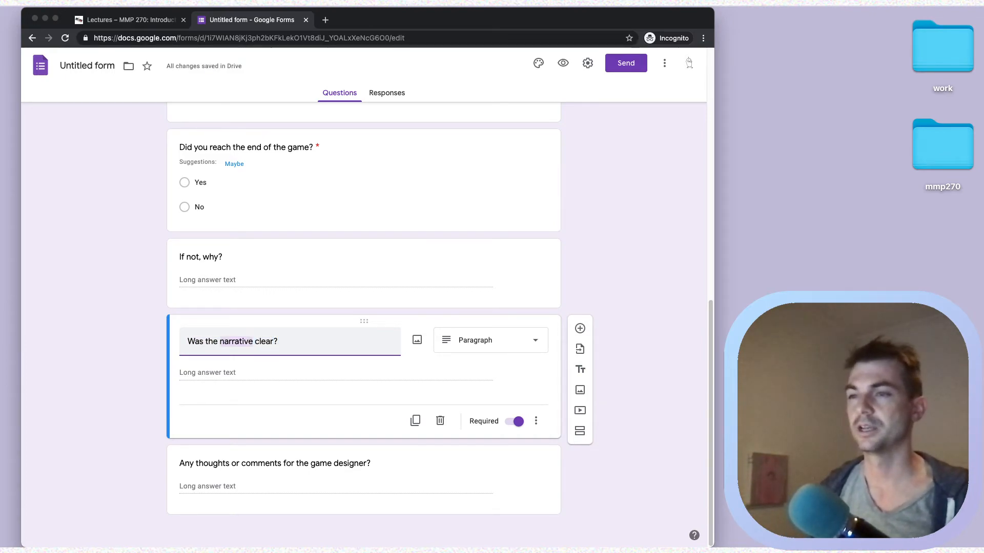
type("story")
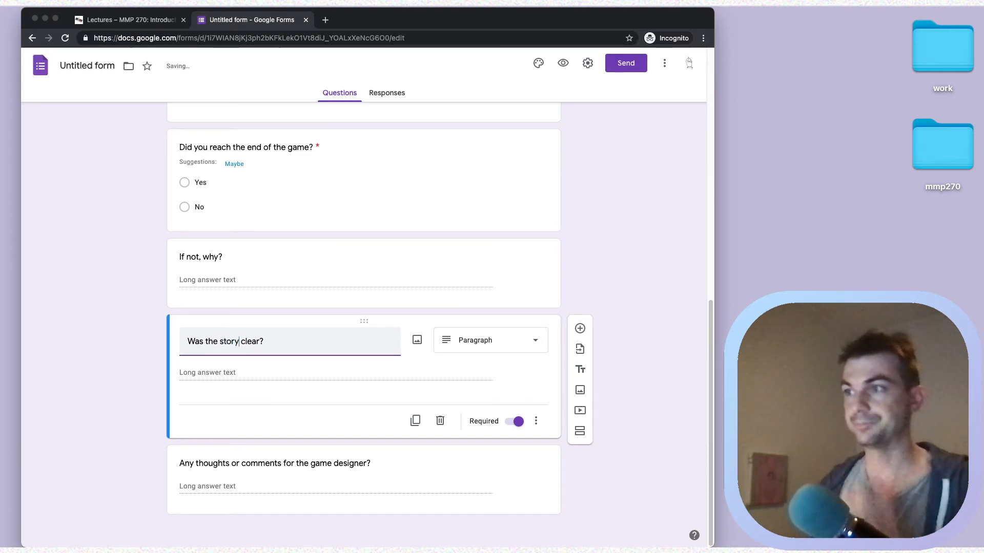
left_click(613, 333)
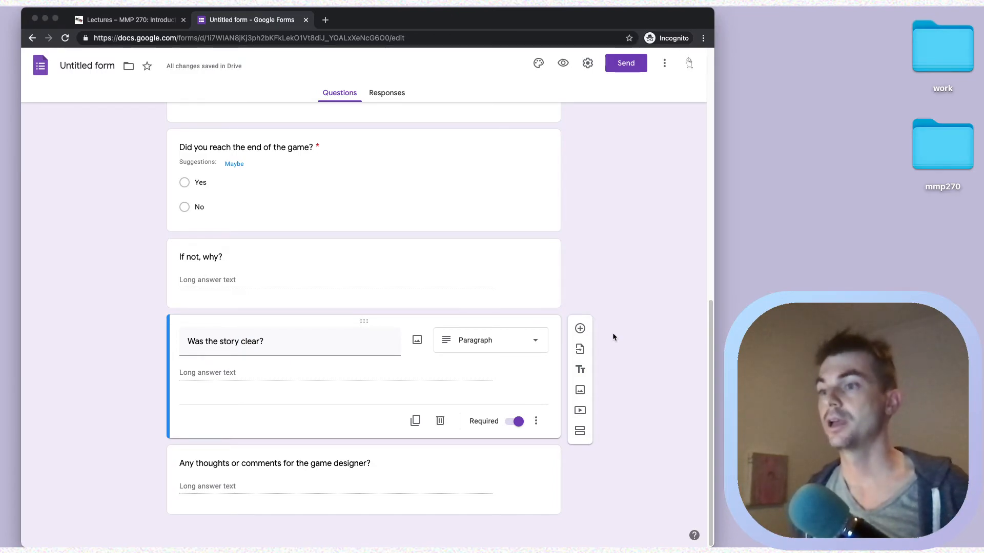
scroll(612, 333, "up", 15)
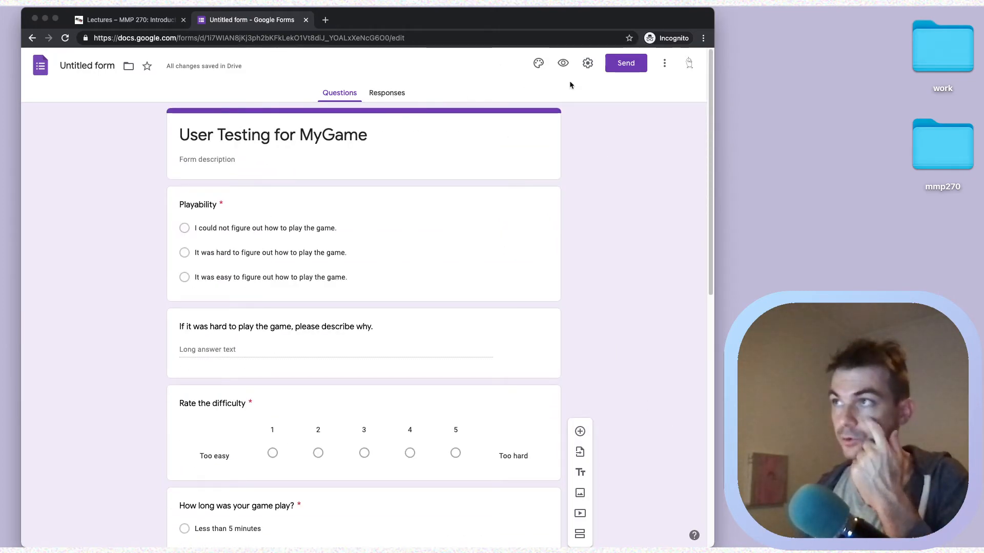
- Preview the form as respondents see it, then return to the editor and bring up Send
left_click(563, 63)
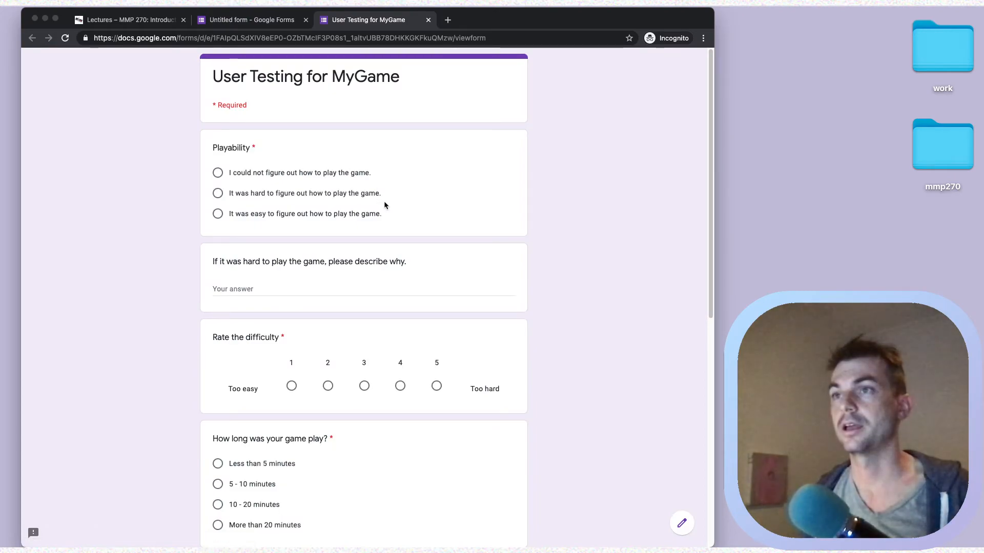
scroll(385, 203, "down", 10)
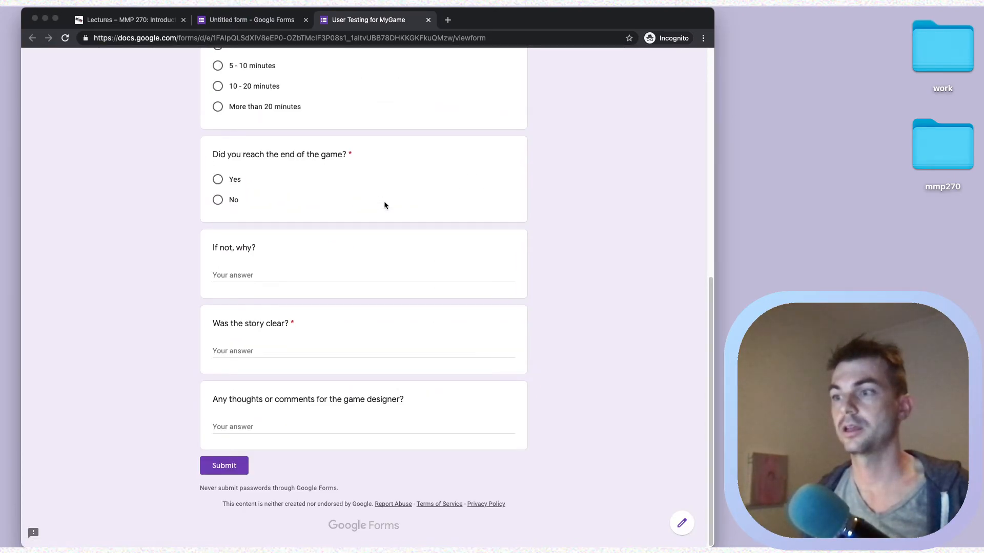
scroll(385, 205, "up", 10)
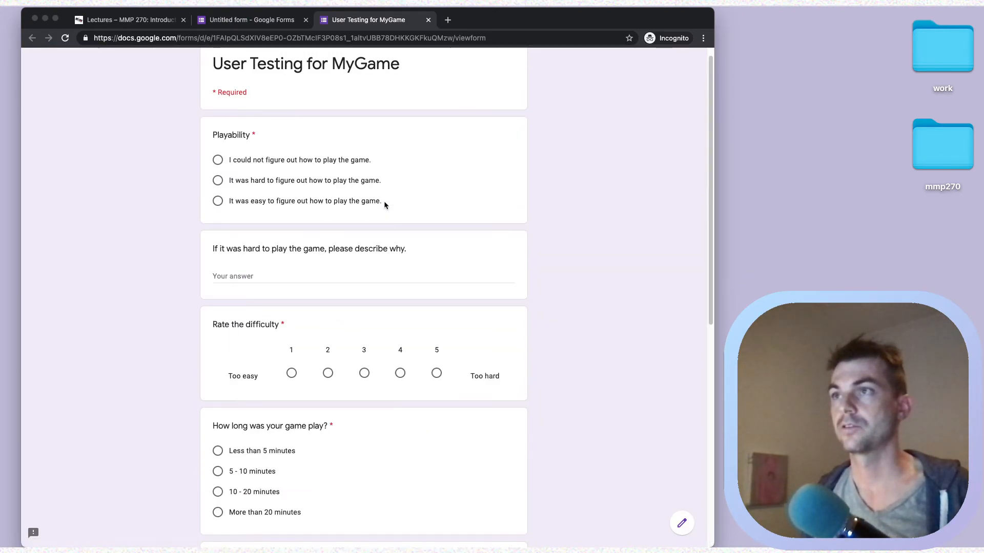
left_click(428, 20)
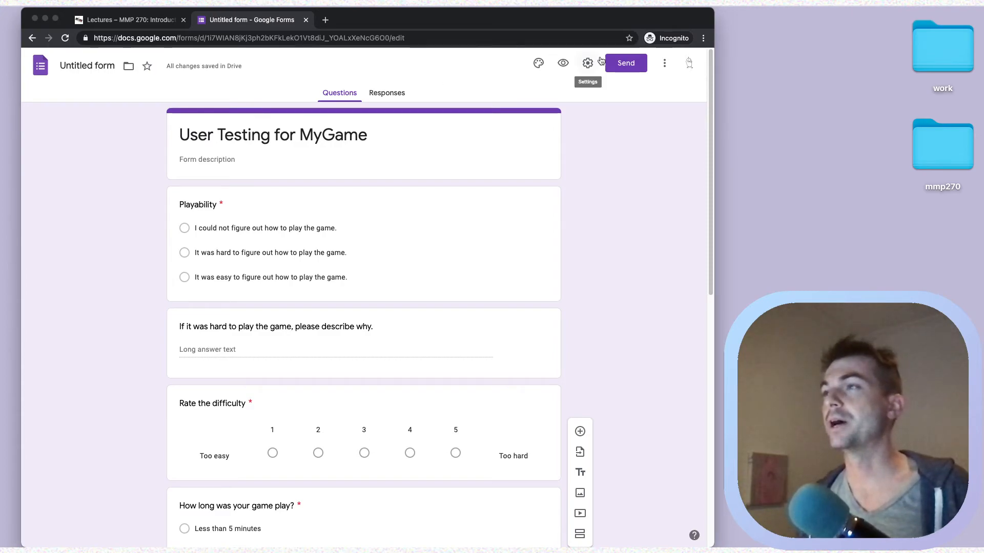
left_click(622, 65)
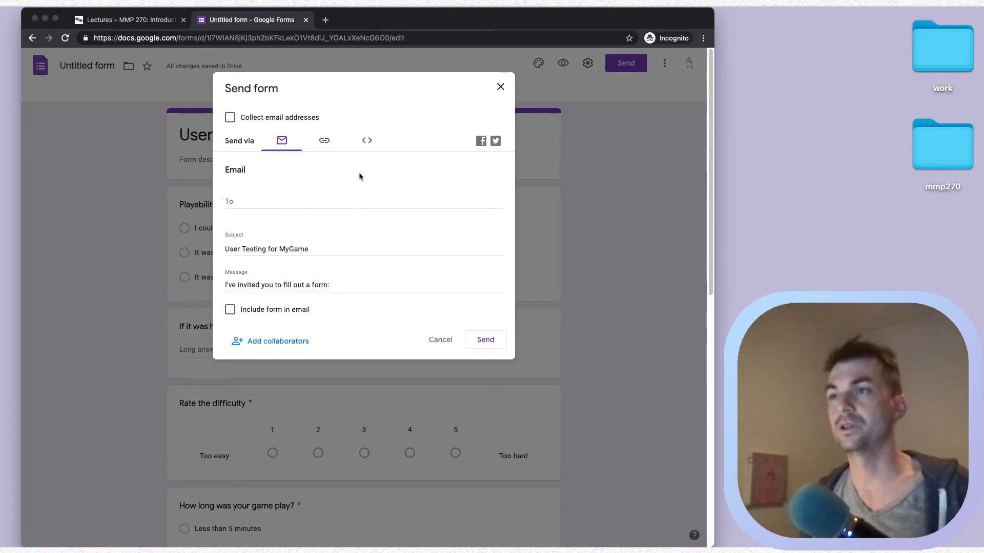
- Copy the shortened forms.gle share link from the Link option and close the Send dialog
left_click(325, 142)
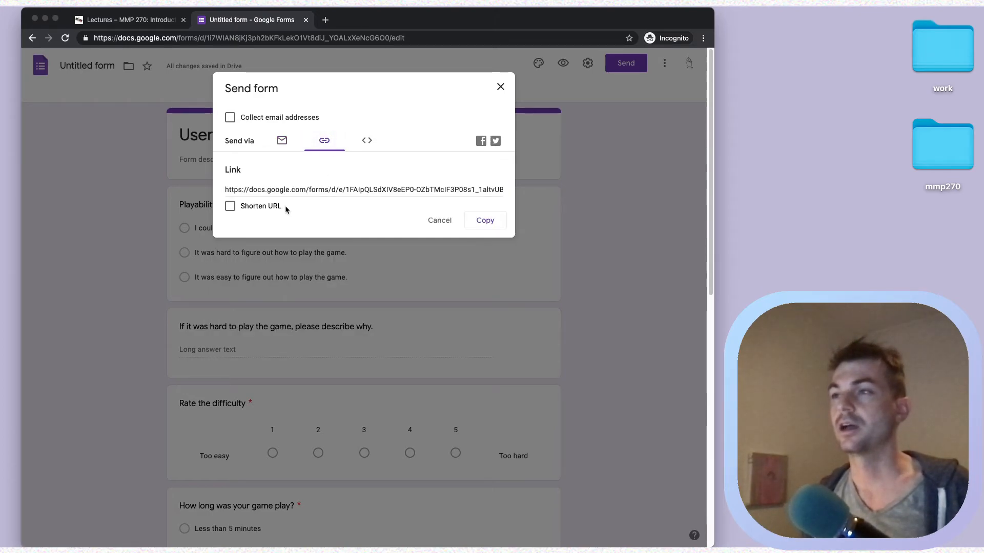
left_click(269, 208)
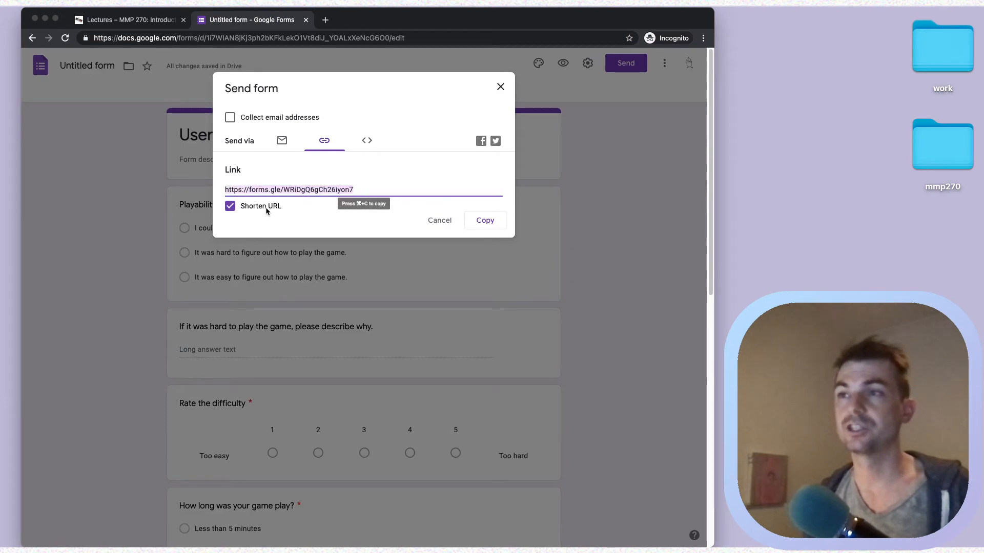
left_click(492, 222)
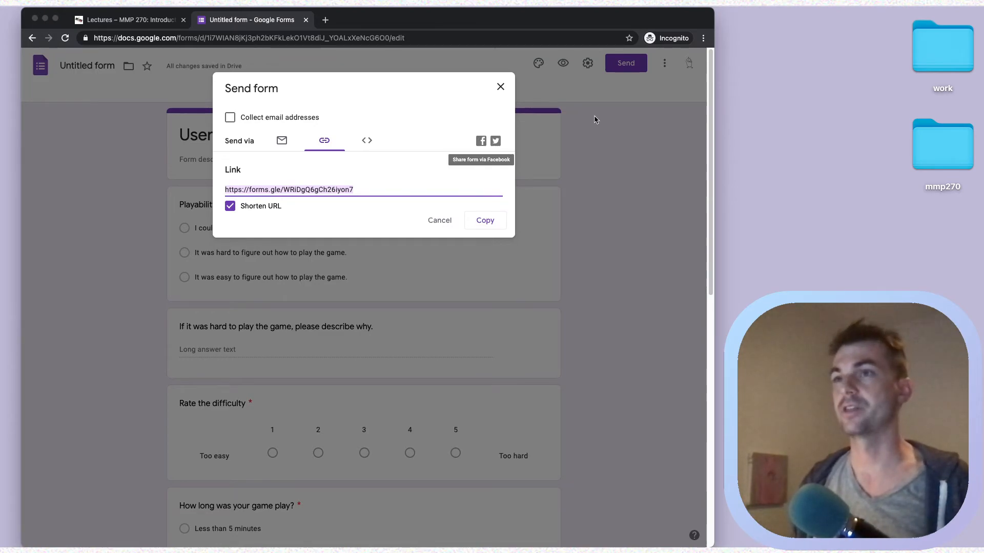
left_click(499, 87)
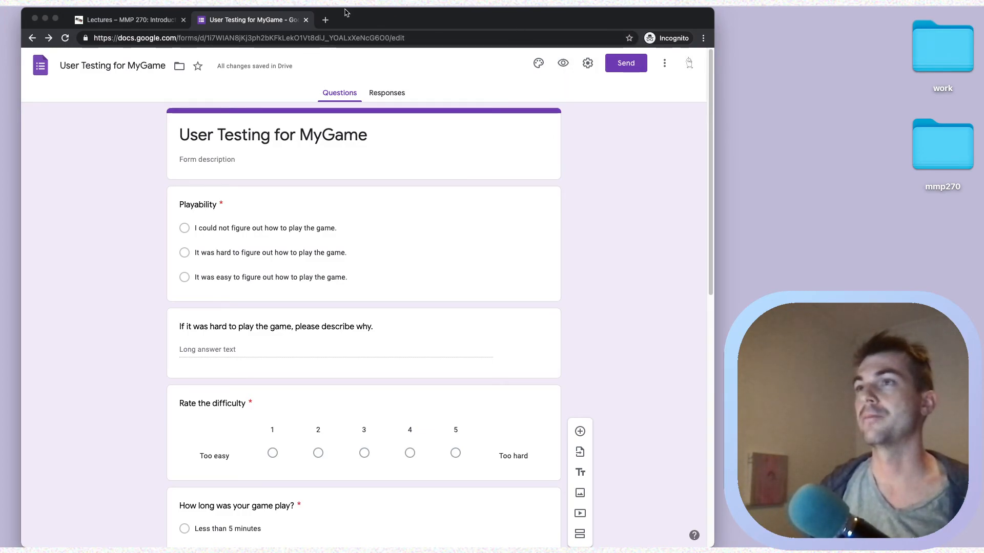
- Load the copied short form link in a new browser tab
left_click(325, 20)
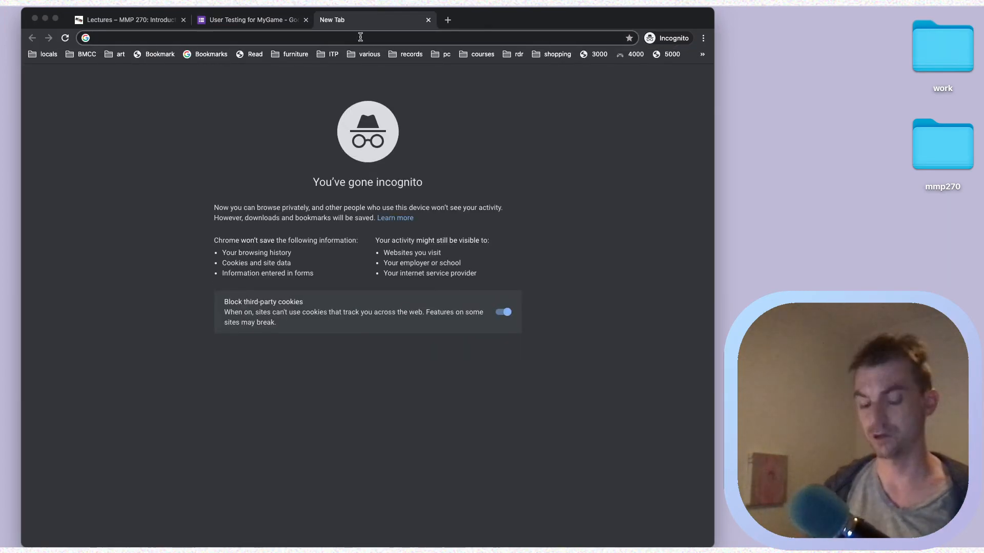
key("super+v")
key("Return")
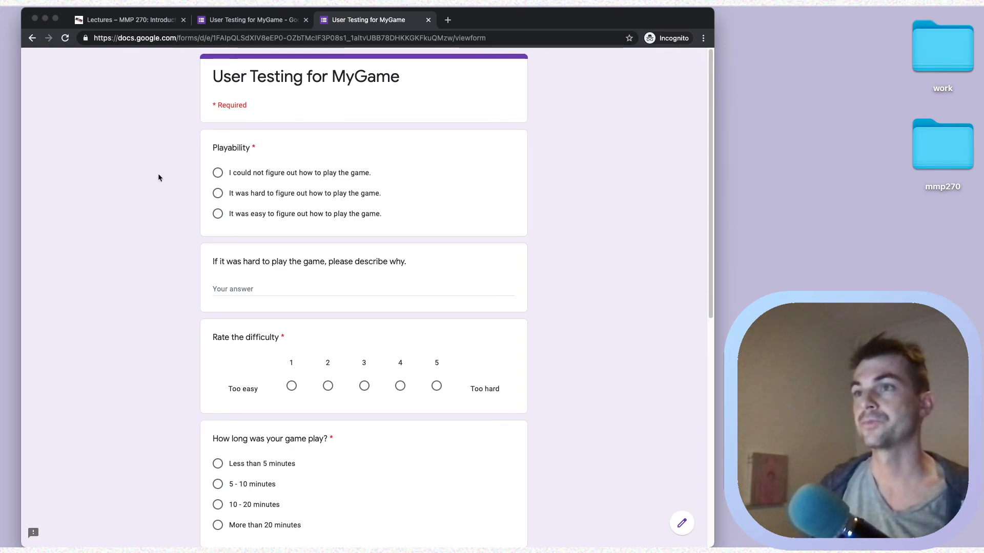
- Pick the first Playability option, type 'bla', rate difficulty 3, choose 5 - 10 minutes, answer Yes
left_click(240, 175)
scroll(359, 215, "down", 3)
left_click(294, 197)
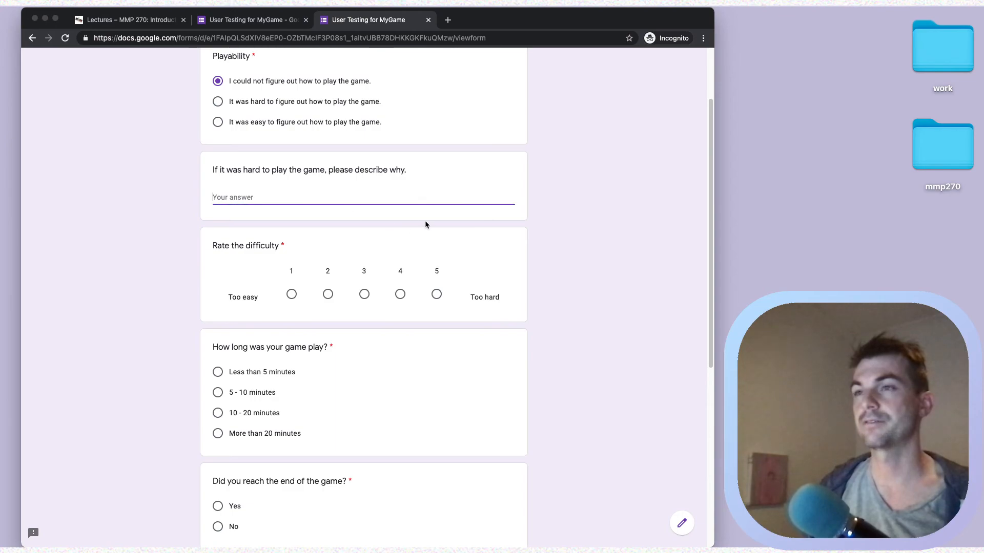
type("blah blah")
scroll(401, 221, "down", 3)
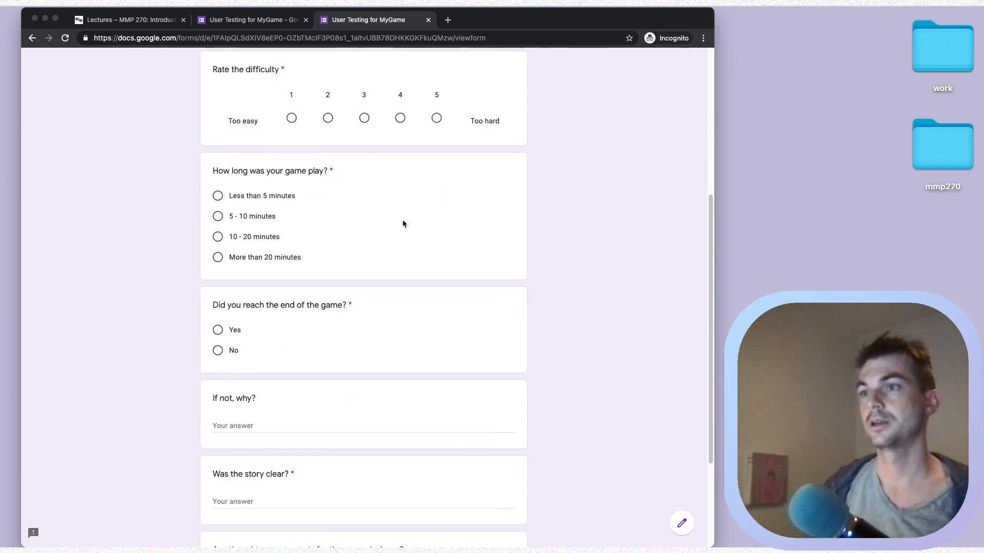
left_click(366, 121)
left_click(272, 218)
scroll(268, 241, "down", 3)
left_click(230, 179)
- Fill the remaining text answers ('bla bl', 'blah', 'bla bla') and submit the response
left_click(263, 275)
type("bla blah")
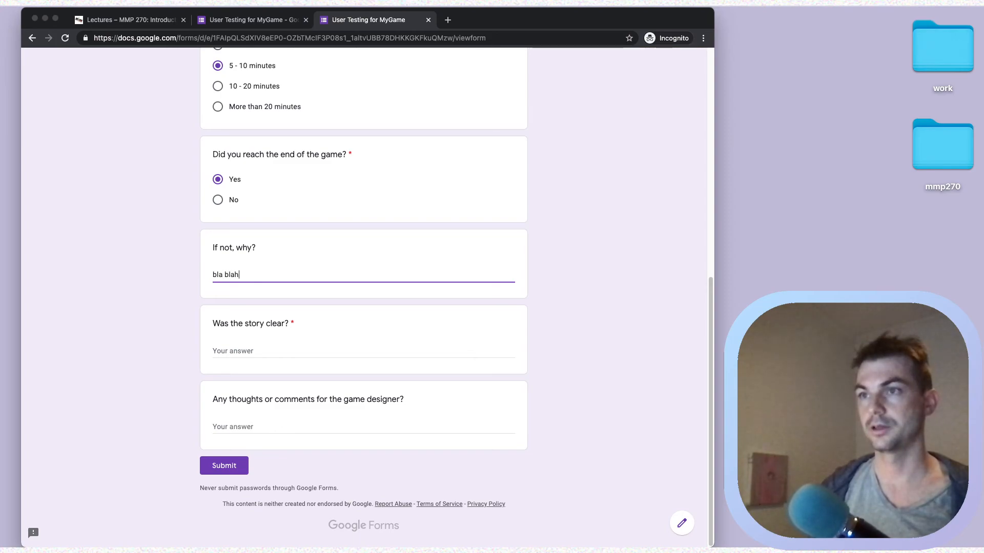
key("Tab")
type("blah")
key("Tab")
type("bla")
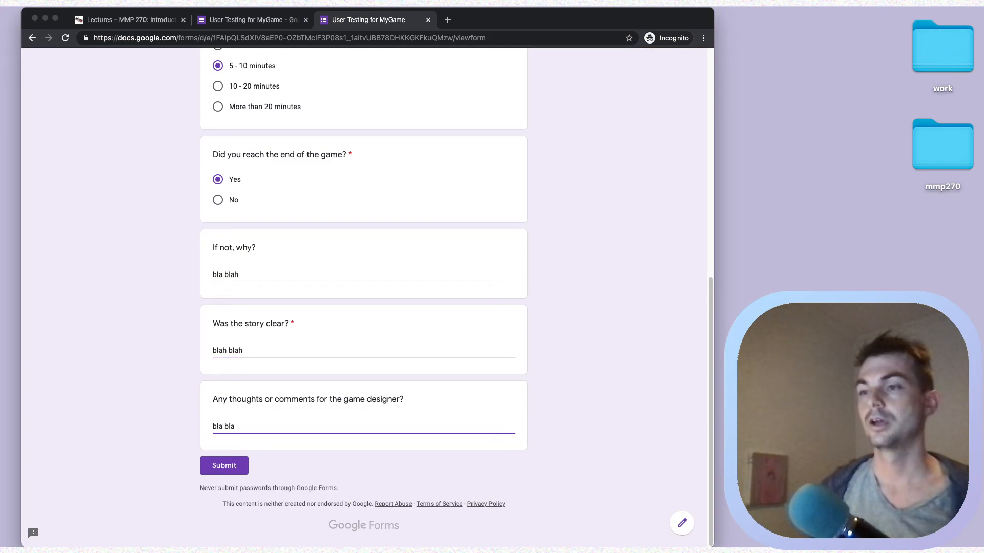
type(" bla")
left_click(224, 465)
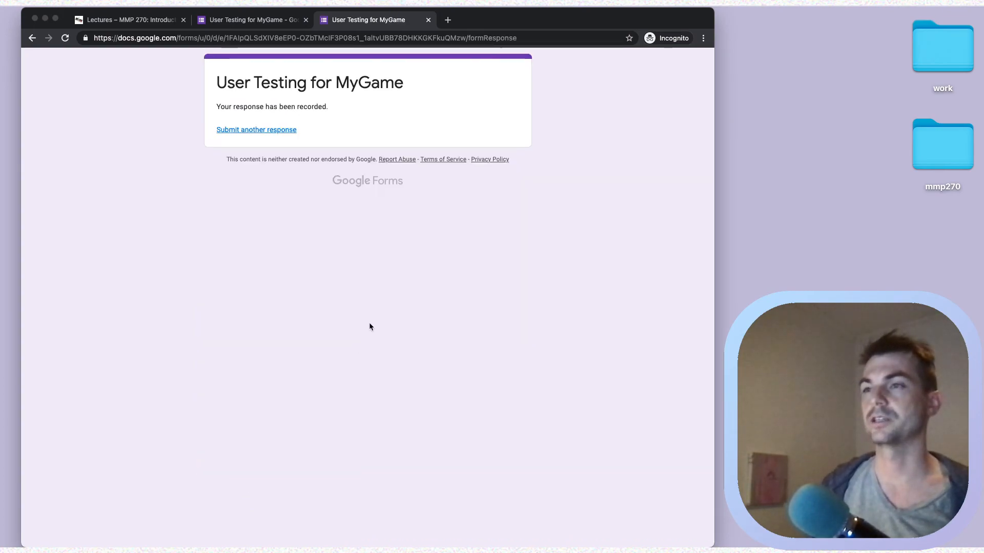
- Start a second response, settle Playability on It was easy, and type 'bla blahg'
left_click(261, 130)
left_click(267, 174)
left_click(264, 213)
left_click(265, 194)
left_click(262, 214)
left_click(261, 281)
type("bla blahg")
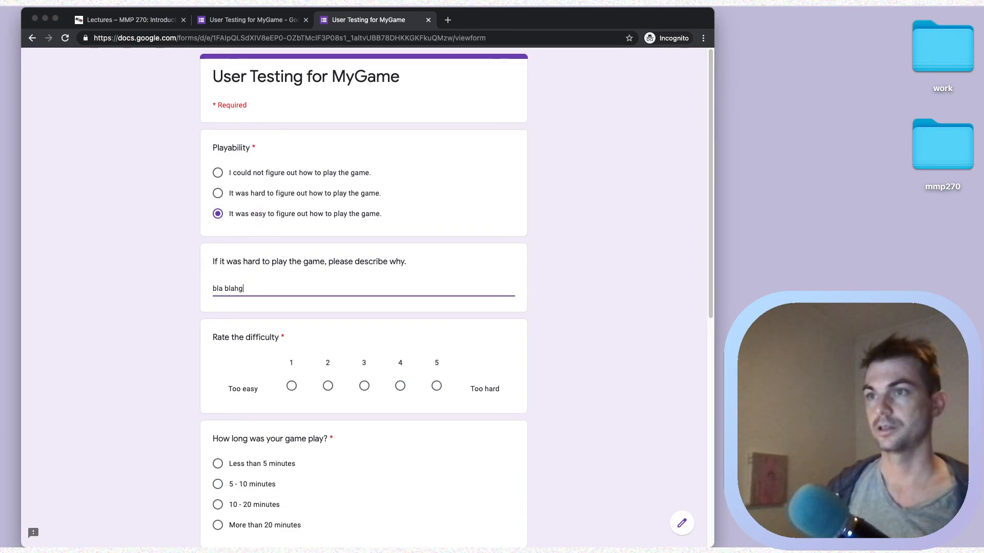
scroll(358, 266, "down", 3)
- Rate difficulty 5, choose More than 20 minutes, answer No, fill 'asdf' texts, and submit
left_click(435, 298)
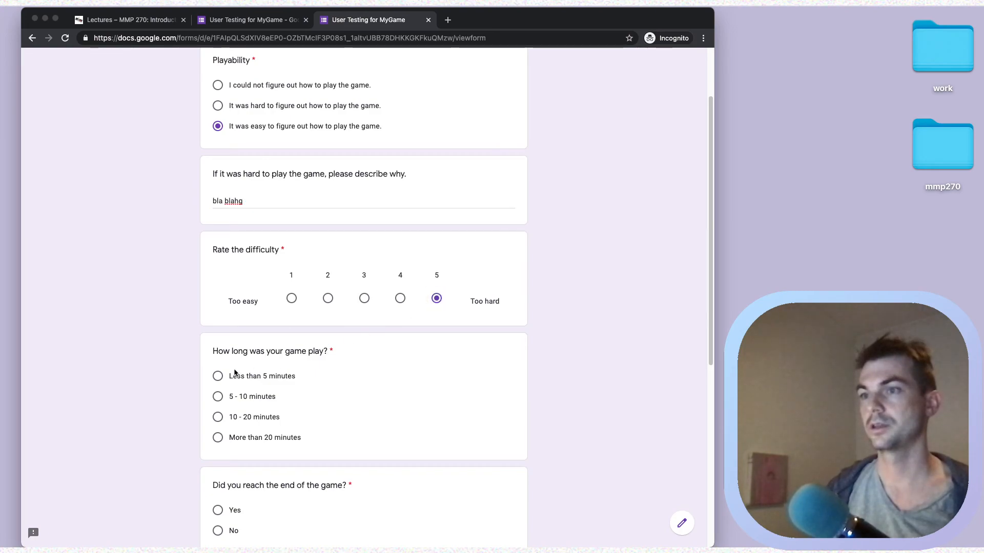
scroll(256, 332, "down", 3)
left_click(246, 355)
scroll(272, 417, "down", 3)
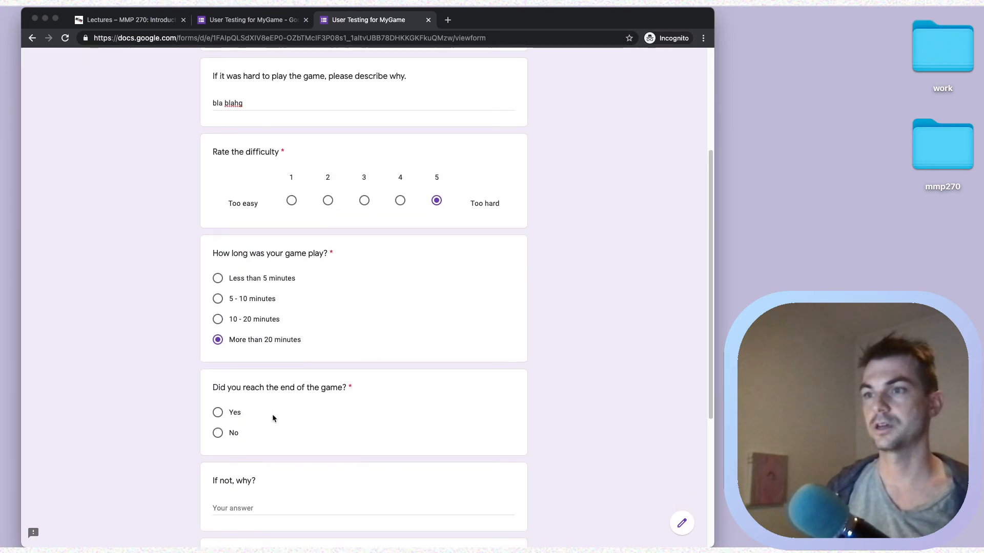
left_click(229, 369)
scroll(325, 389, "down", 5)
left_click(246, 274)
type("asdf")
left_click(243, 351)
type("asdf")
left_click(235, 433)
type("asdf")
left_click(224, 465)
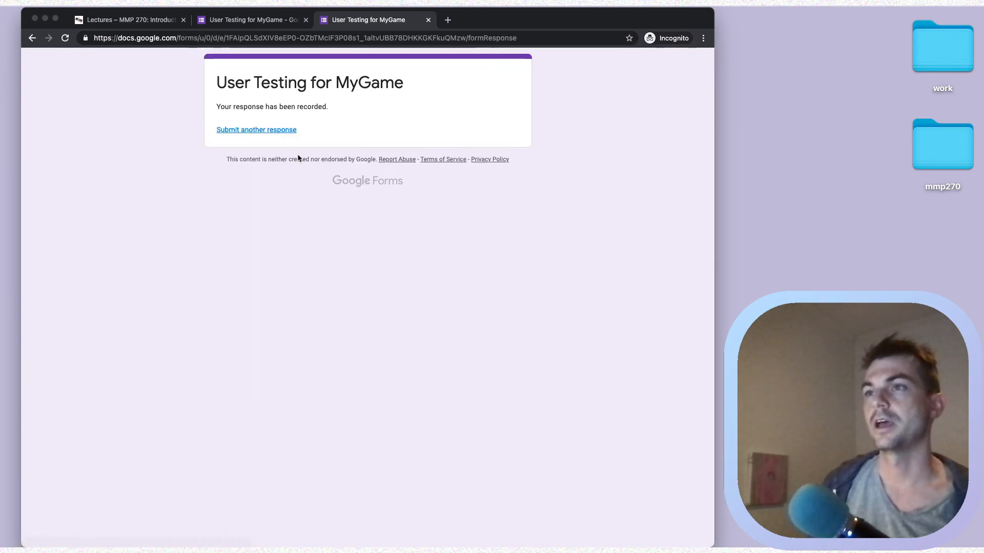
- Start a third response: It was hard, 'asdf', difficulty 4, 10 - 20 minutes
left_click(272, 130)
left_click(247, 199)
left_click(272, 290)
type("asdf")
left_click(401, 385)
scroll(362, 345, "down", 2)
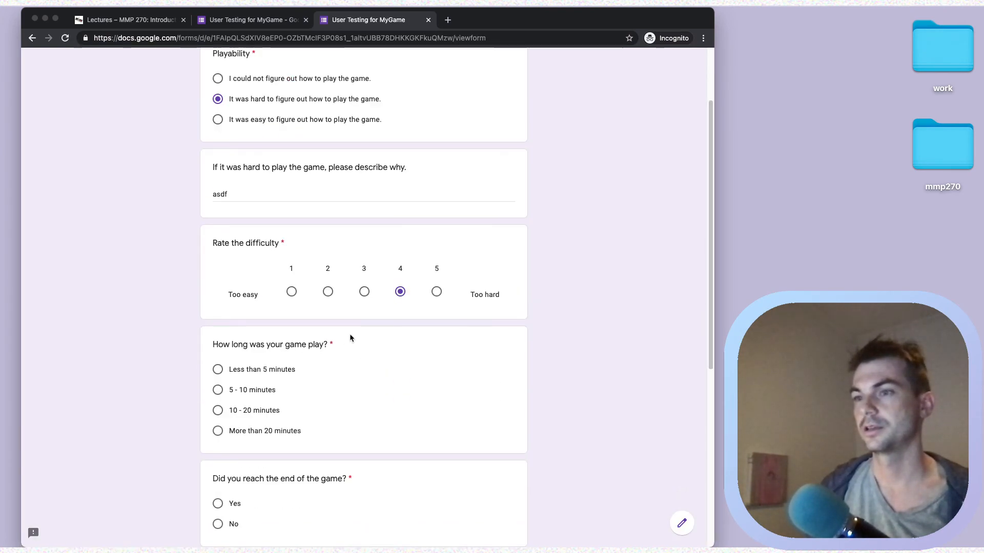
left_click(268, 407)
scroll(325, 373, "down", 4)
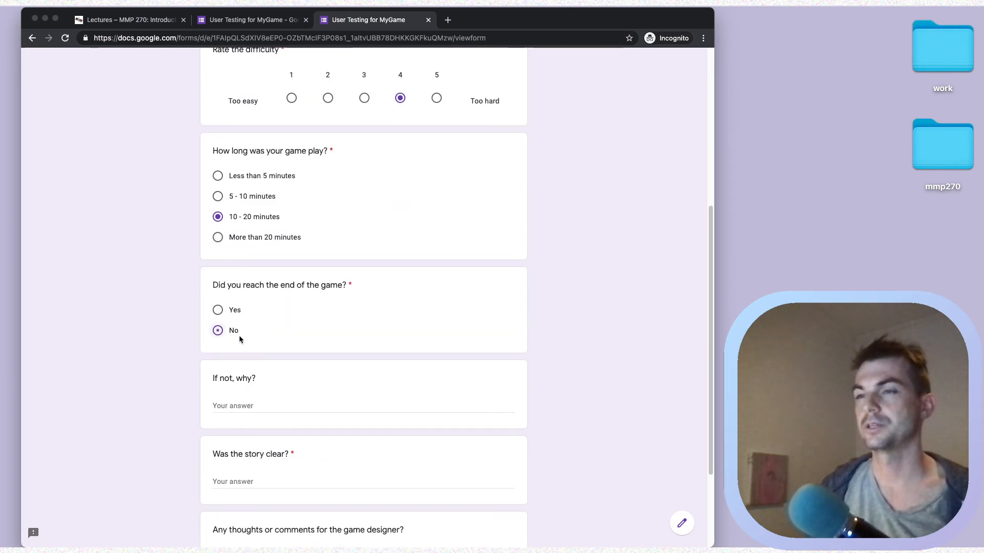
scroll(289, 346, "down", 2)
- Fill the remaining answers with 'asdf', submit, and view the 3-response summary in the editor
left_click(252, 349)
type("asdf")
left_click(252, 430)
type("asdf")
scroll(251, 429, "down", 2)
left_click(251, 430)
type("asdf")
left_click(224, 466)
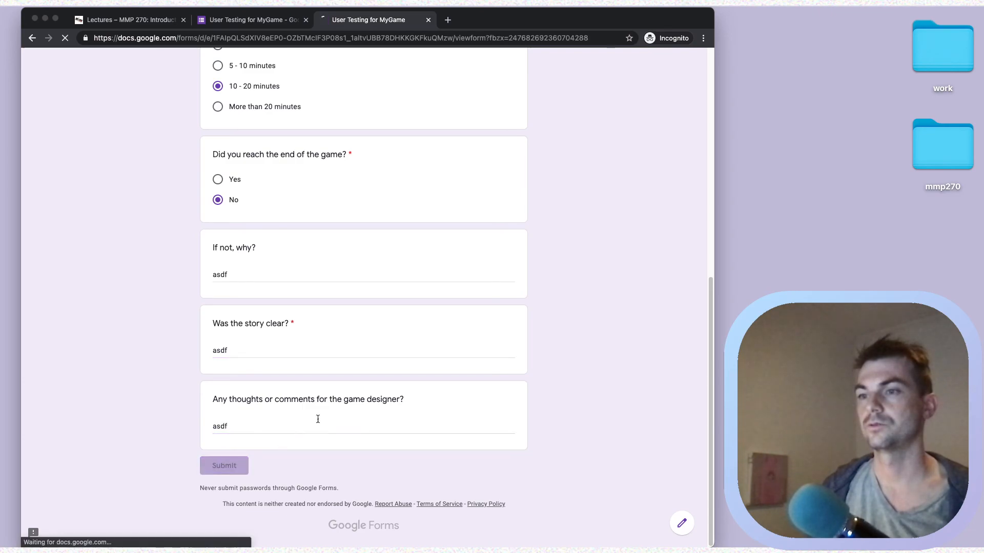
left_click(241, 20)
left_click(412, 95)
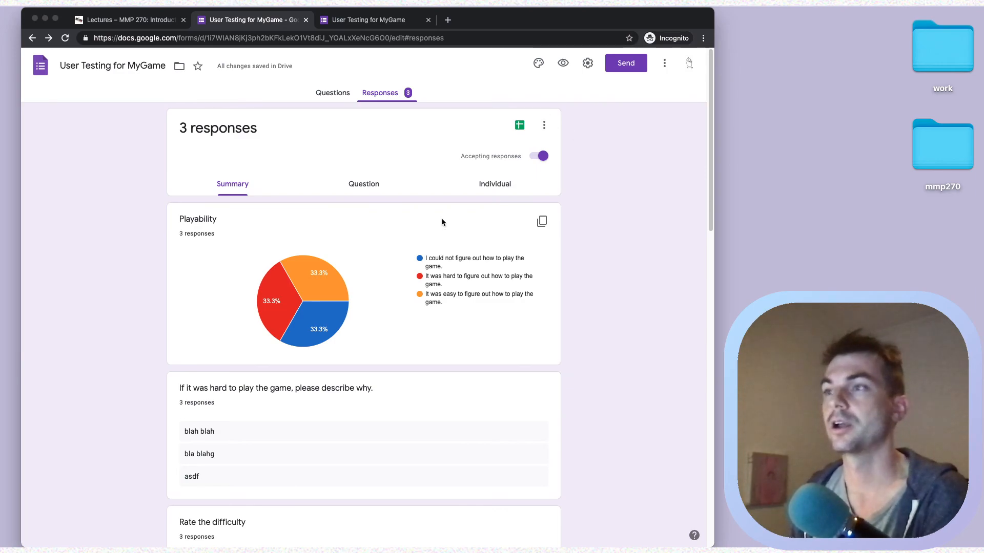
scroll(438, 223, "down", 2)
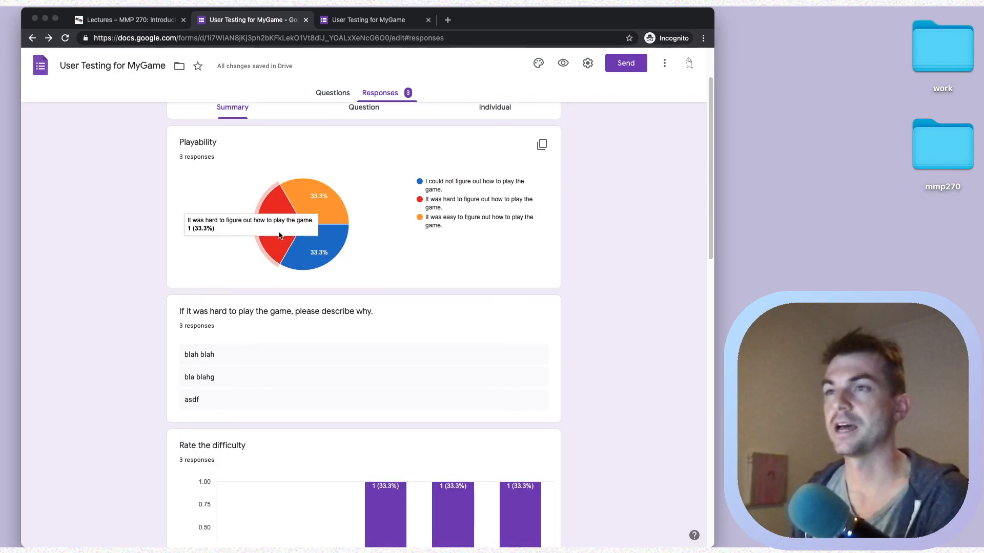
mouse_move(275, 241)
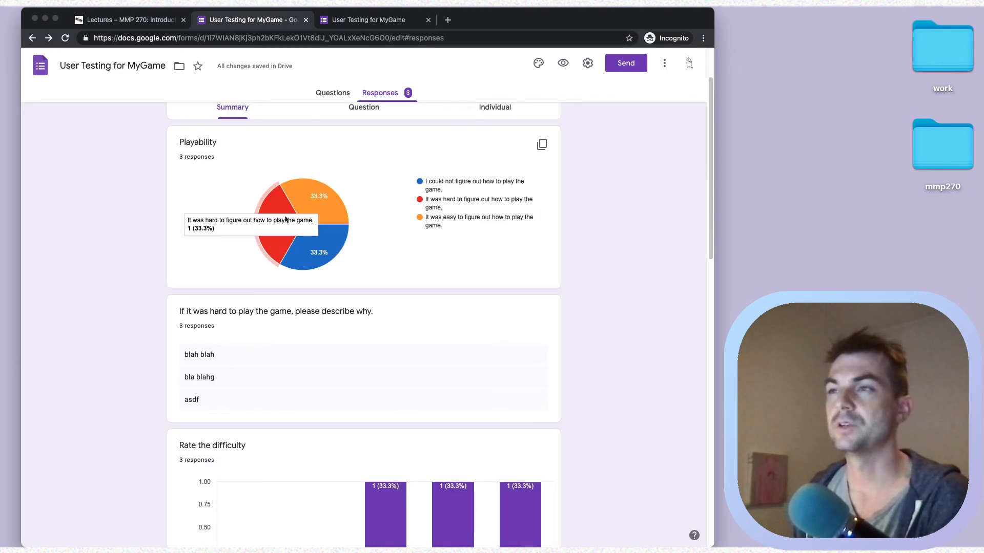
scroll(441, 227, "down", 3)
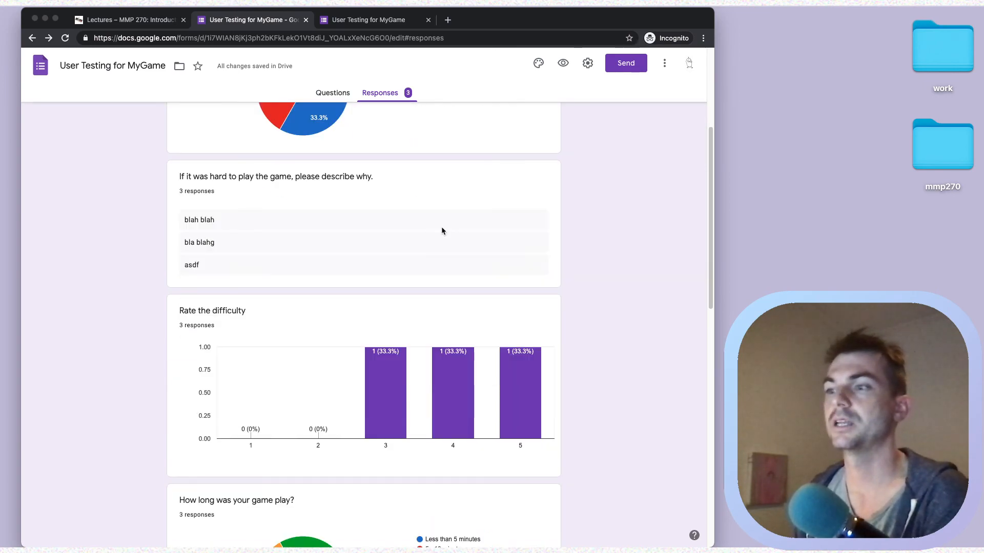
scroll(441, 226, "down", 2)
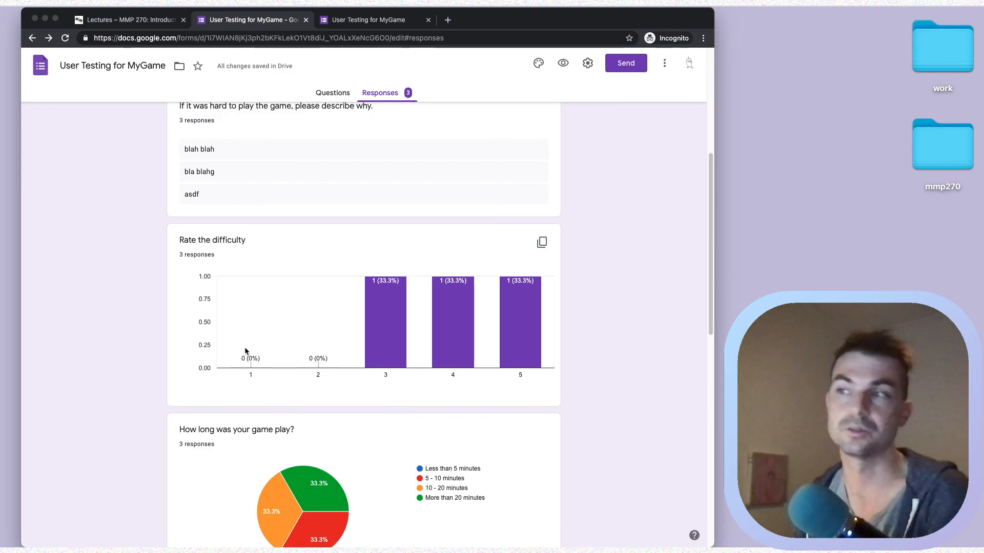
scroll(477, 303, "down", 2)
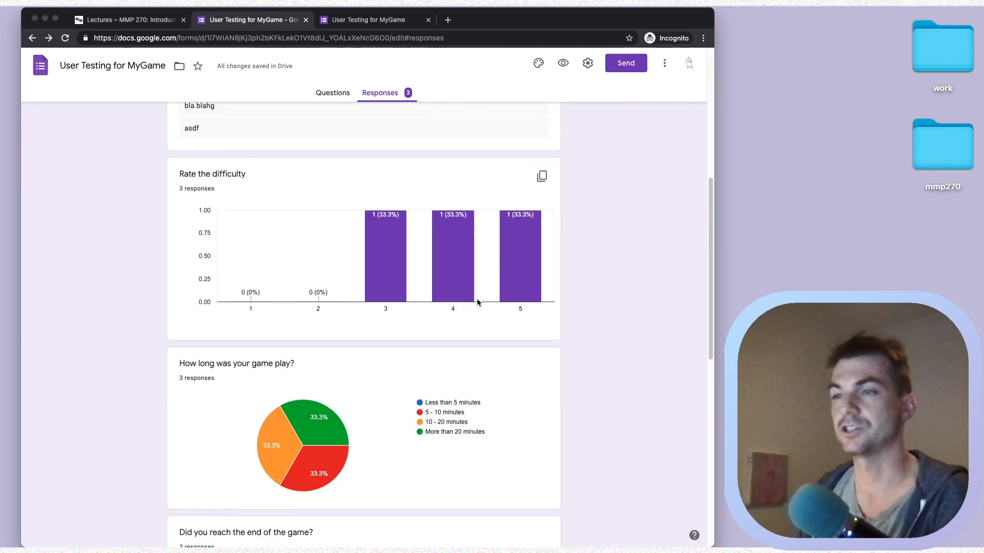
scroll(477, 298, "down", 3)
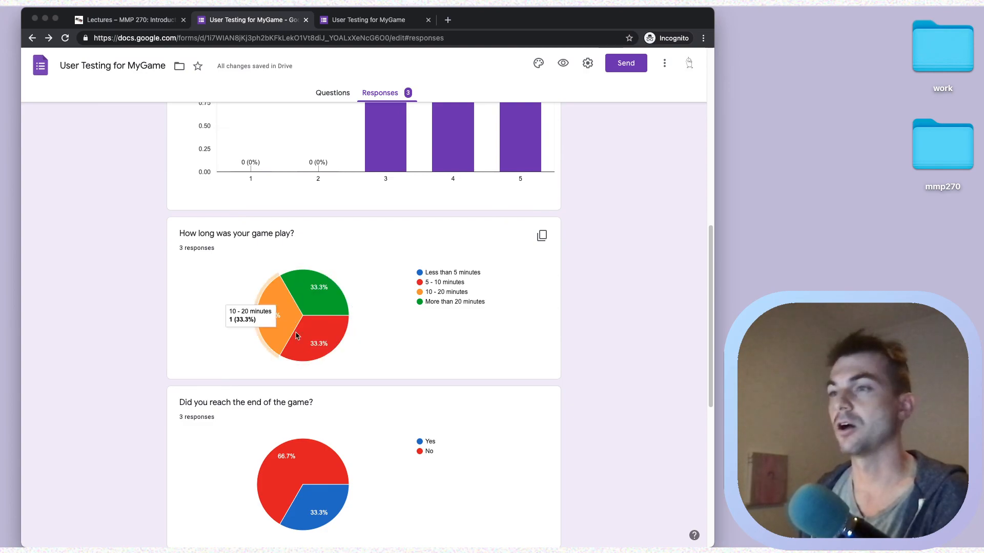
scroll(333, 353, "down", 2)
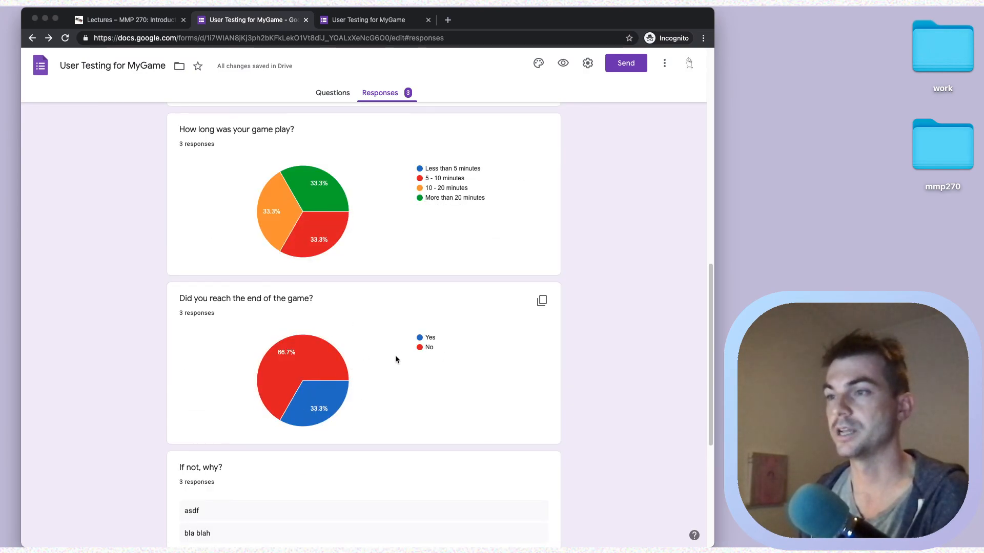
scroll(395, 359, "down", 5)
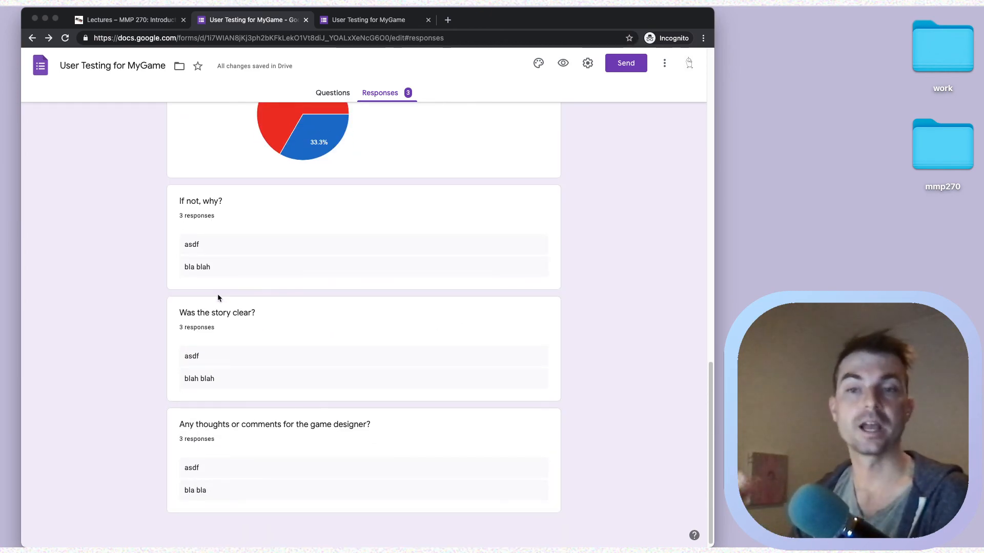
scroll(238, 287, "up", 10)
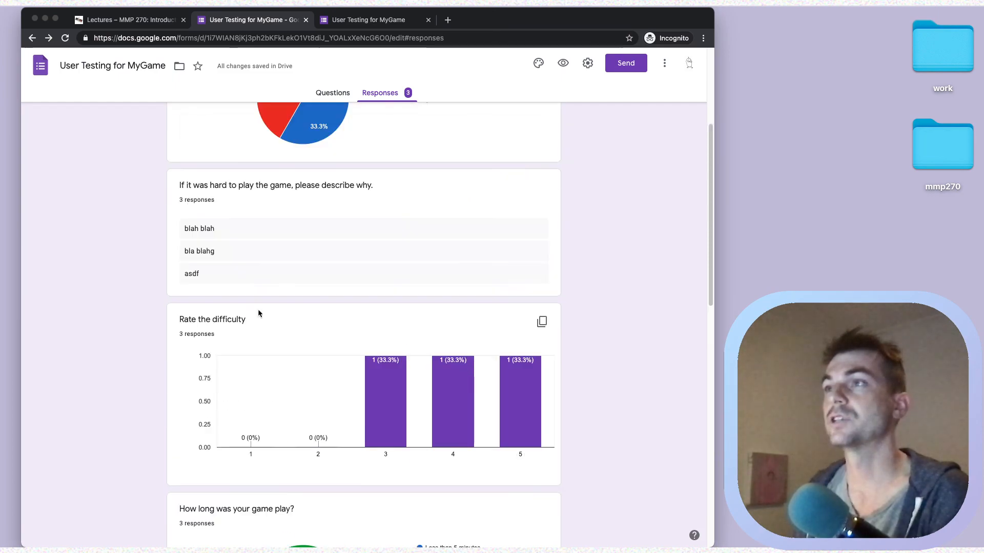
scroll(257, 310, "up", 4)
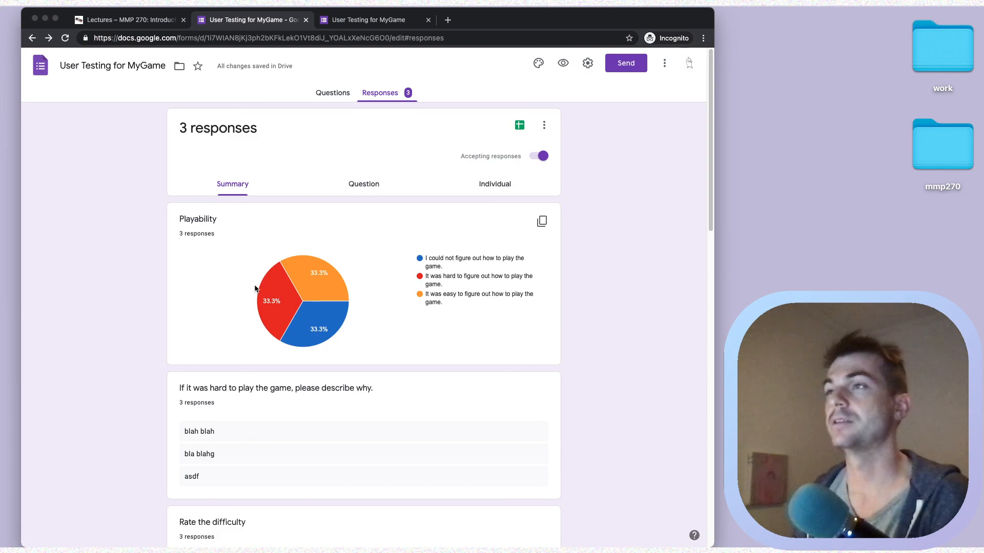
- Step through per-question results up to 'Did you reach the end'
left_click(380, 186)
scroll(418, 179, "down", 2)
scroll(418, 183, "up", 2)
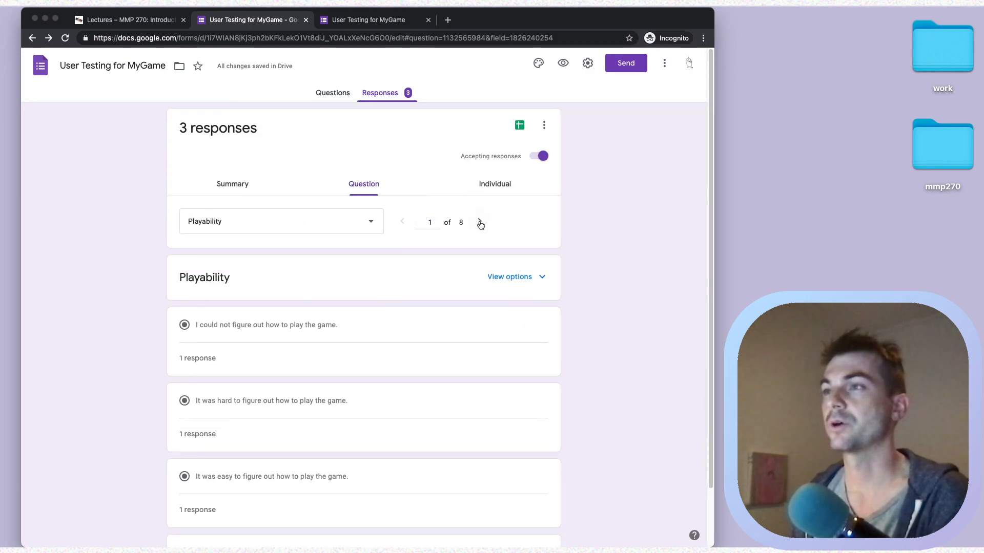
left_click(481, 221)
left_click(481, 221)
left_click(481, 222)
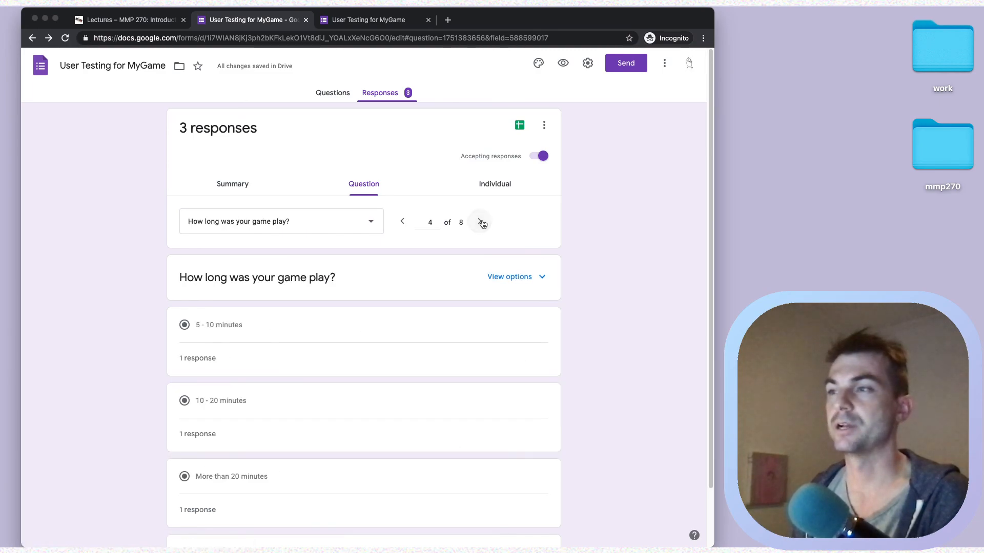
left_click(481, 222)
- Switch to the Individual responses view and dismiss the Sheets dialog without creating a spreadsheet
left_click(493, 184)
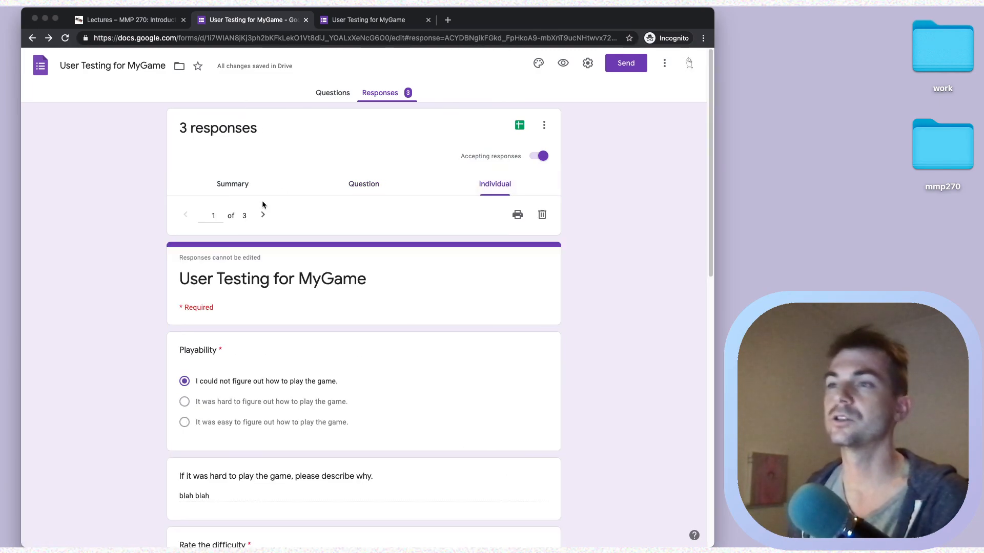
scroll(314, 210, "down", 10)
scroll(313, 211, "up", 10)
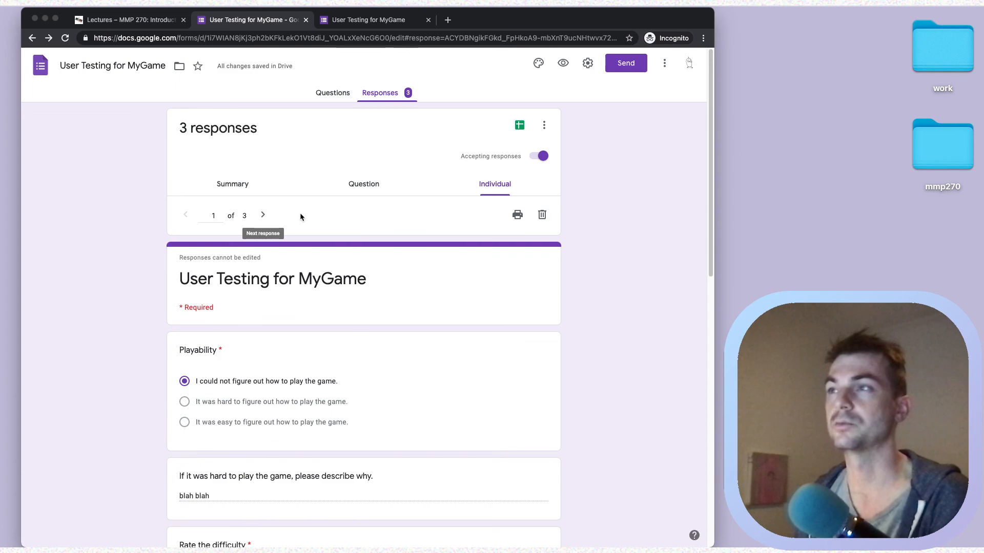
left_click(519, 126)
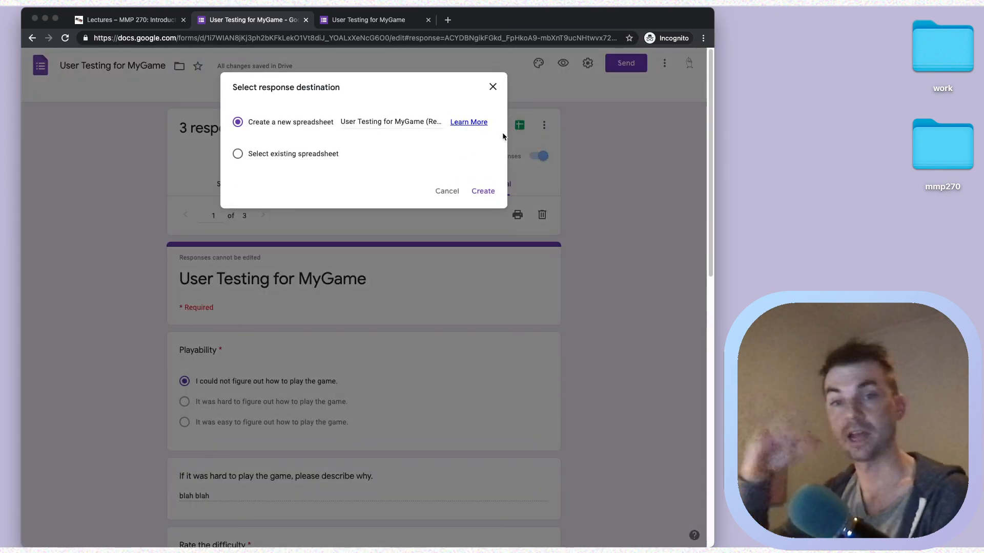
left_click(495, 94)
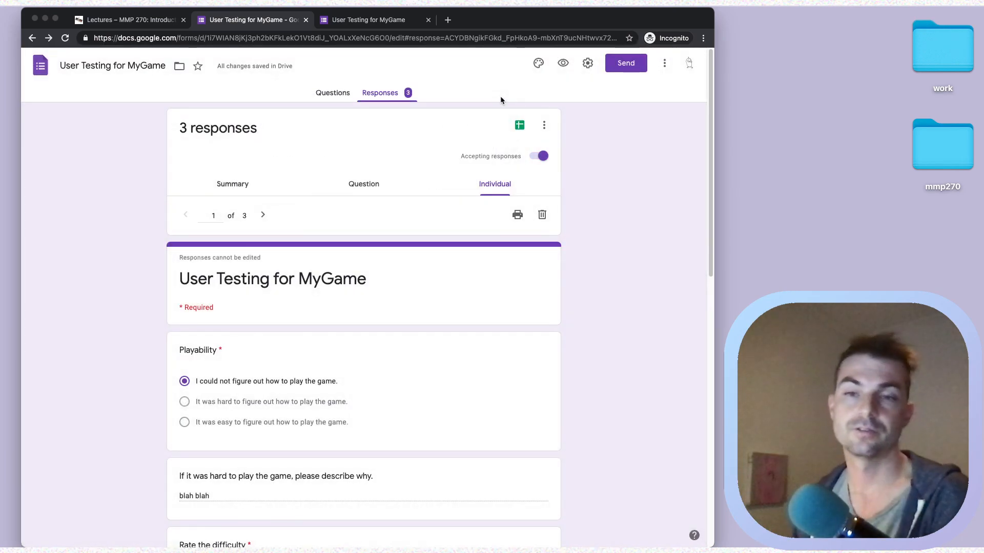